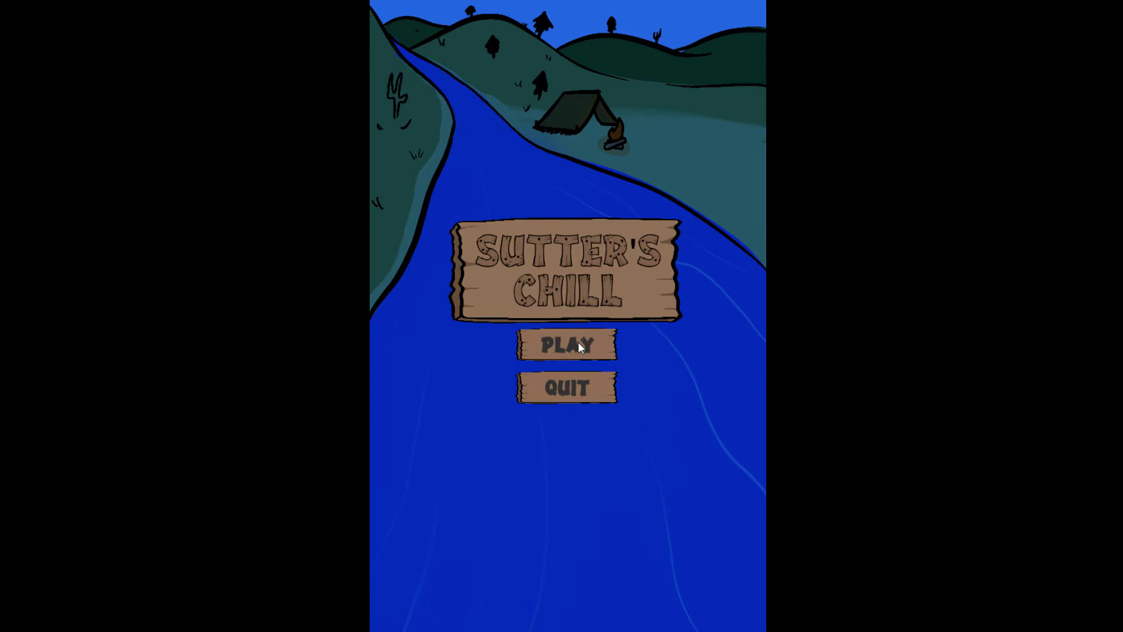
Start a new Sutter's Chill game and keep the first pyrite and message in a bottle
click(578, 343)
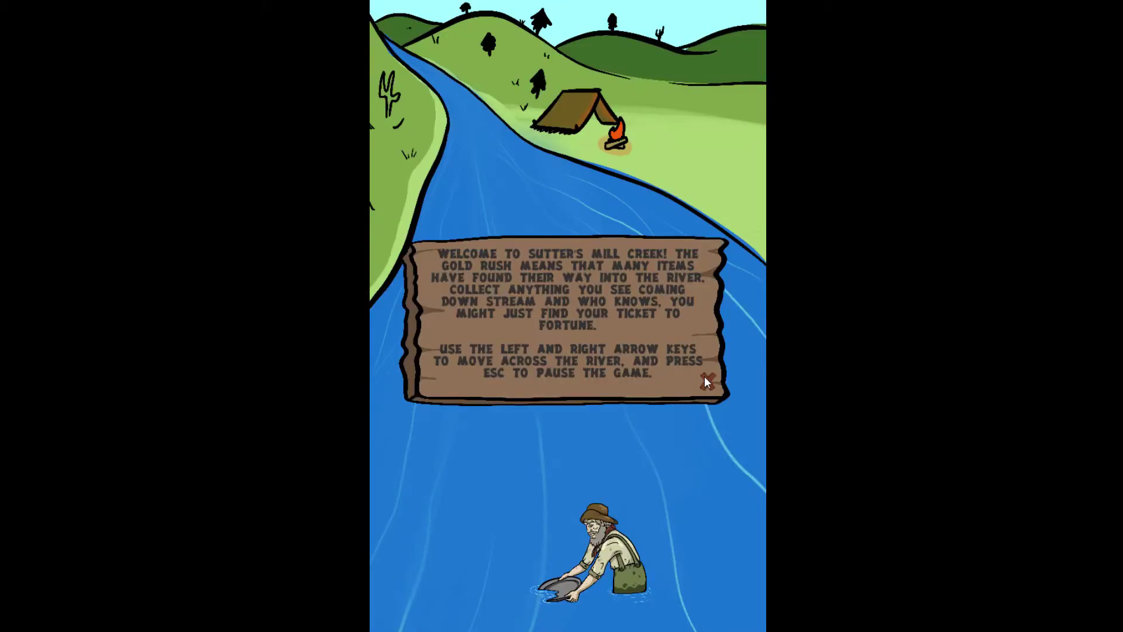
click(705, 381)
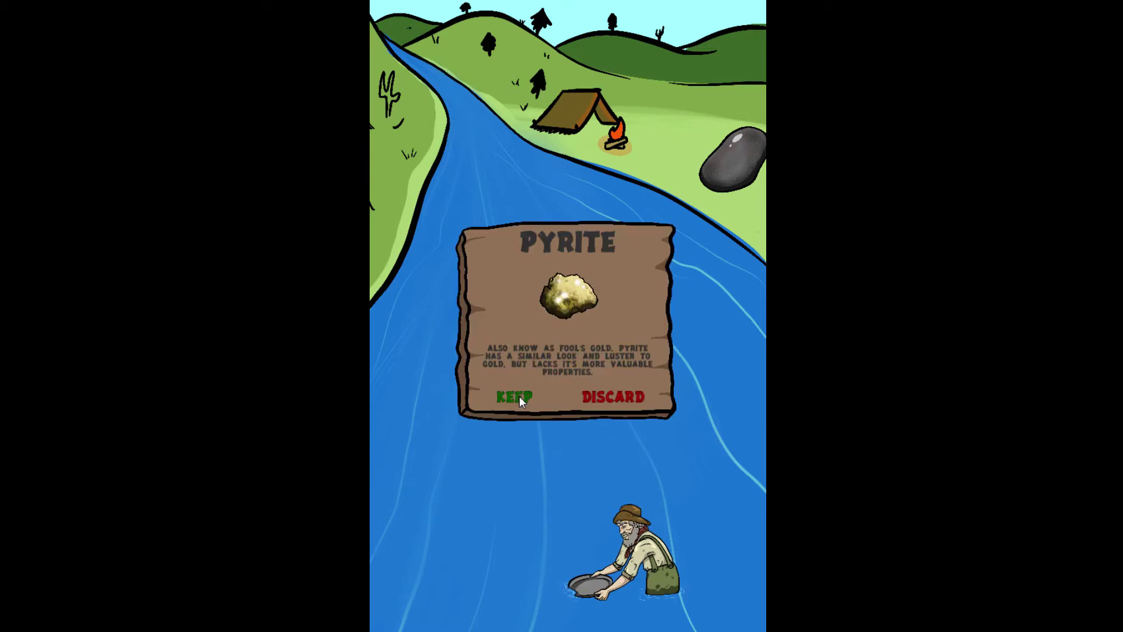
click(518, 395)
key(Right)
key(Left)
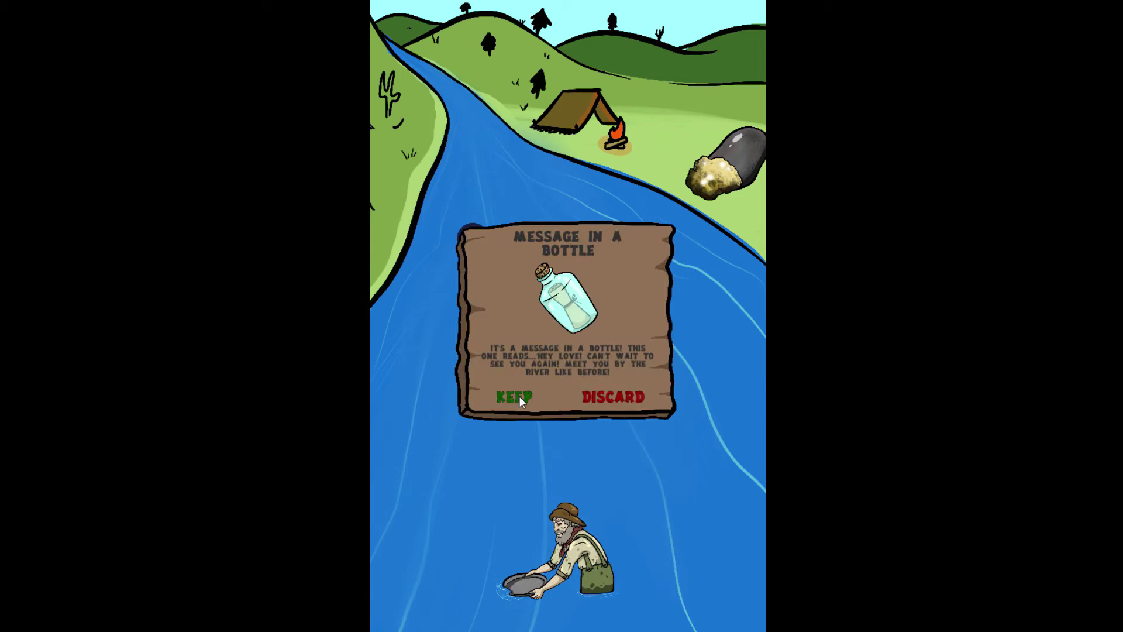
click(519, 396)
Catch and keep the tentacle, antique firearm and two more bottles from the river
key(Left)
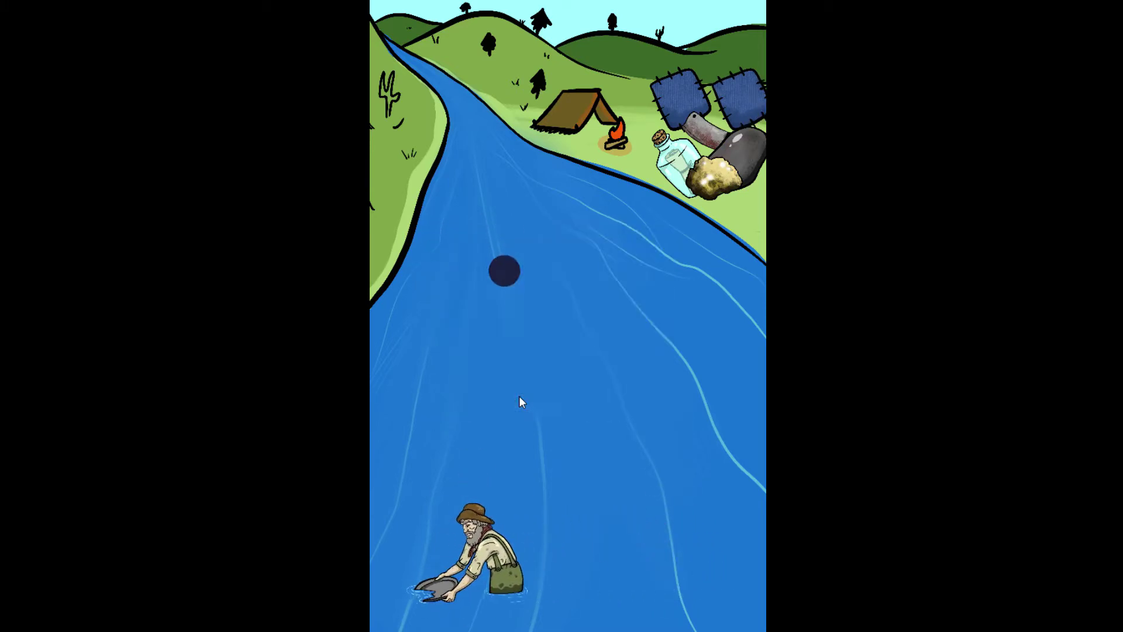
key(Right)
key(Left)
key(Right)
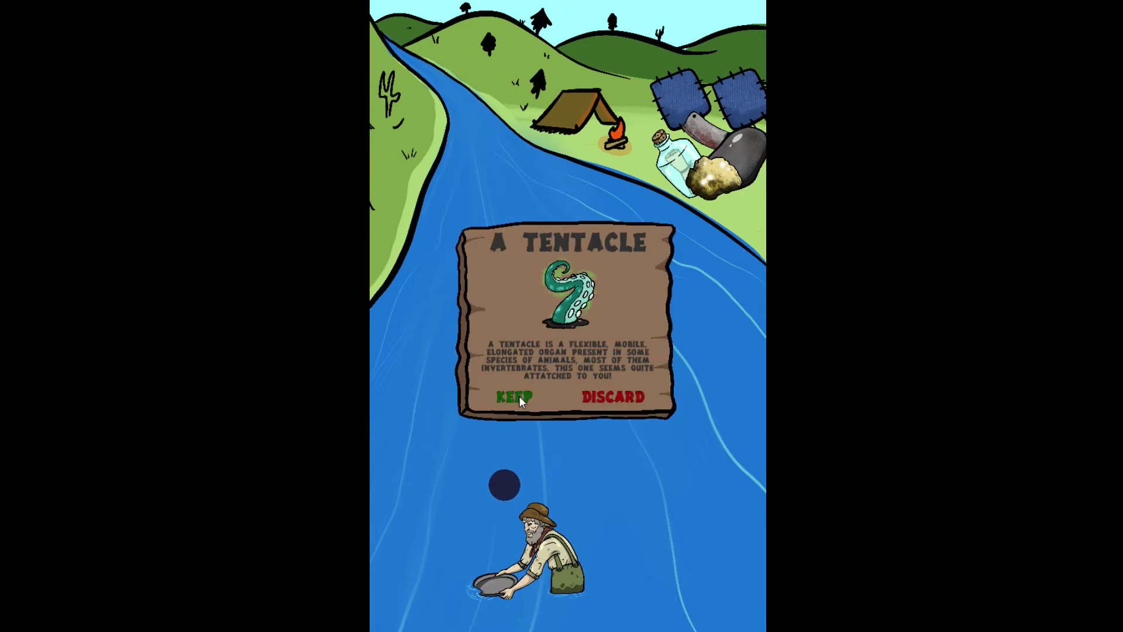
click(518, 395)
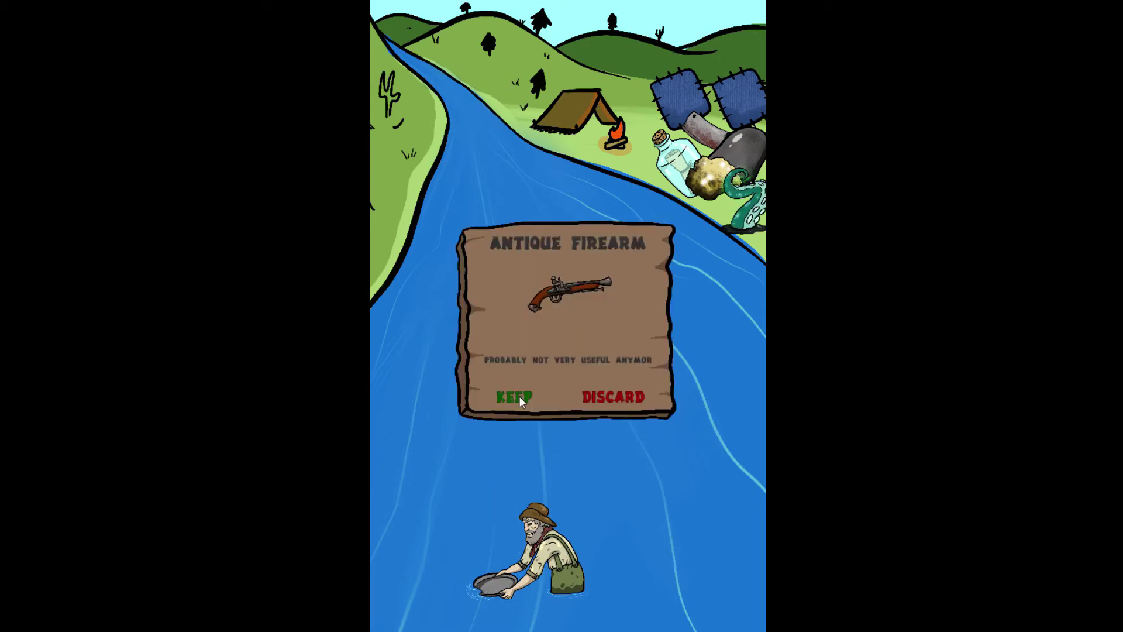
click(518, 395)
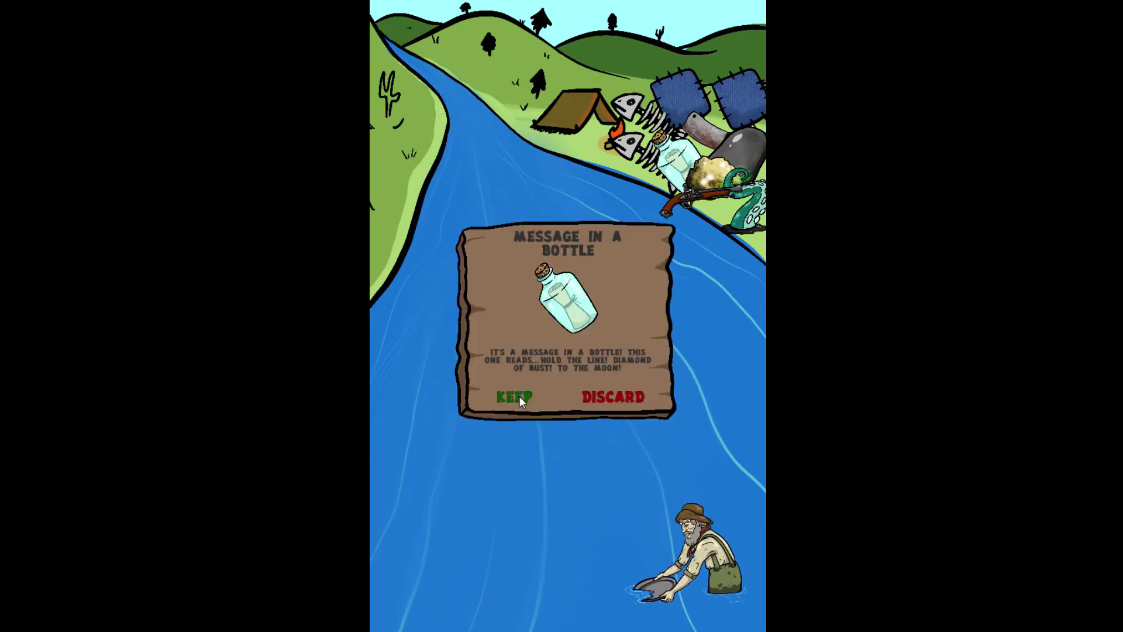
click(519, 395)
key(Left)
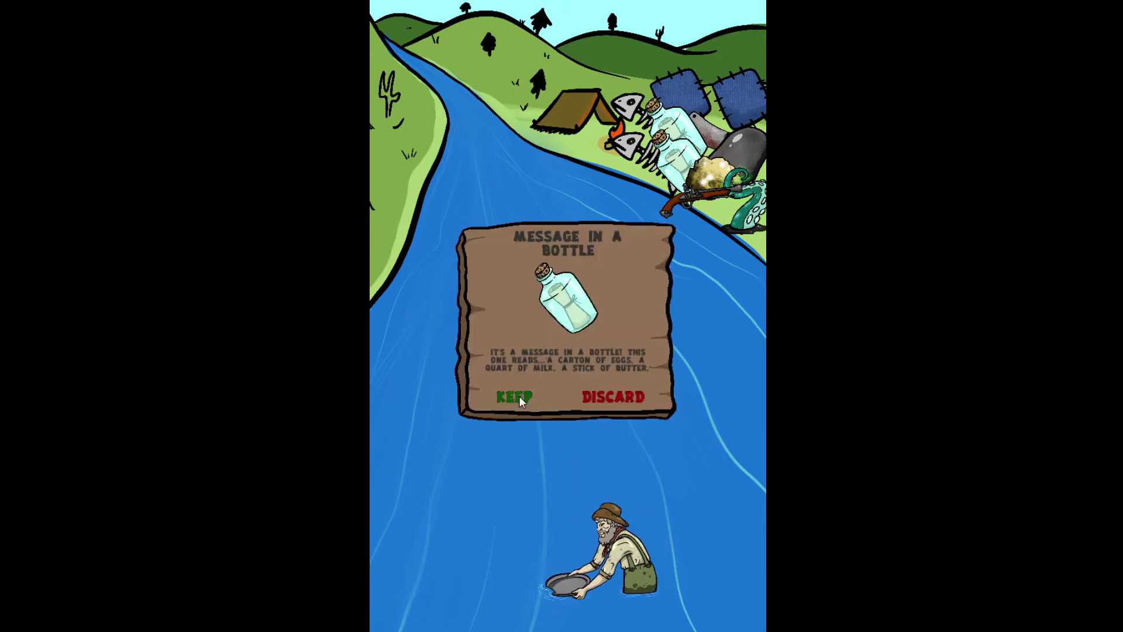
click(519, 396)
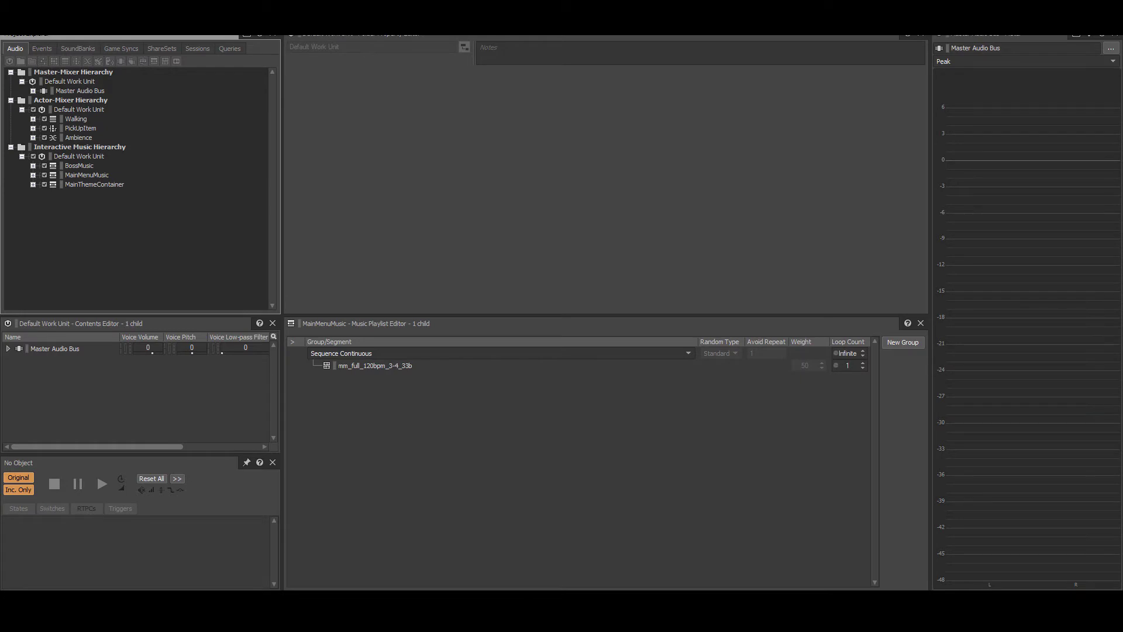
Select and expand MainMenuMusic to show mm_full_120bpm_3-4_33b, then play and stop it
click(88, 177)
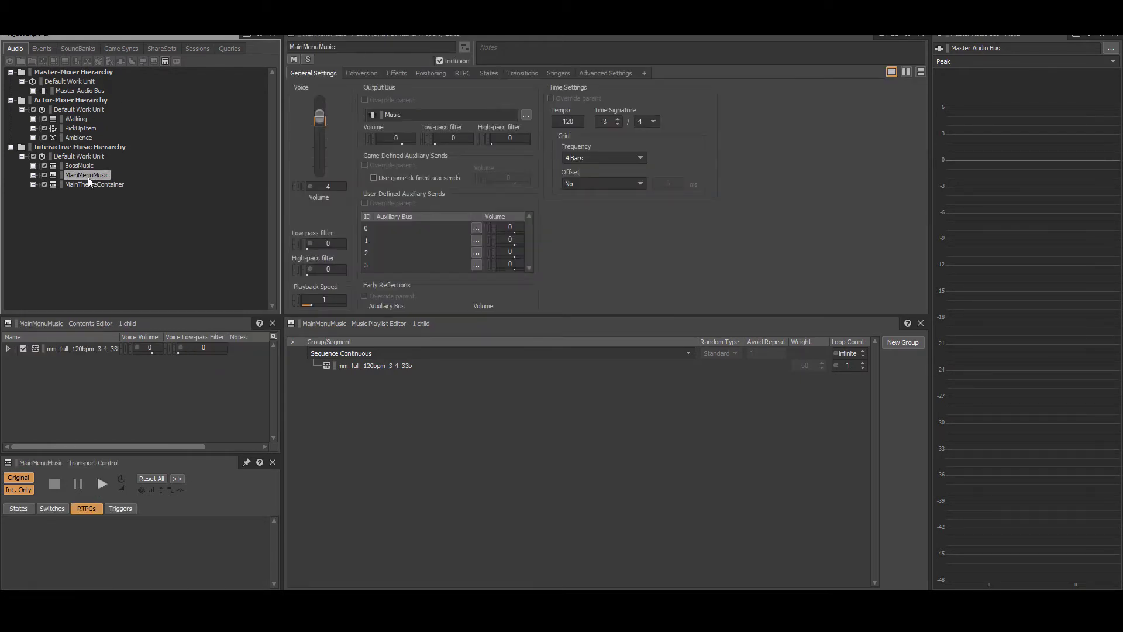
click(33, 175)
key(space)
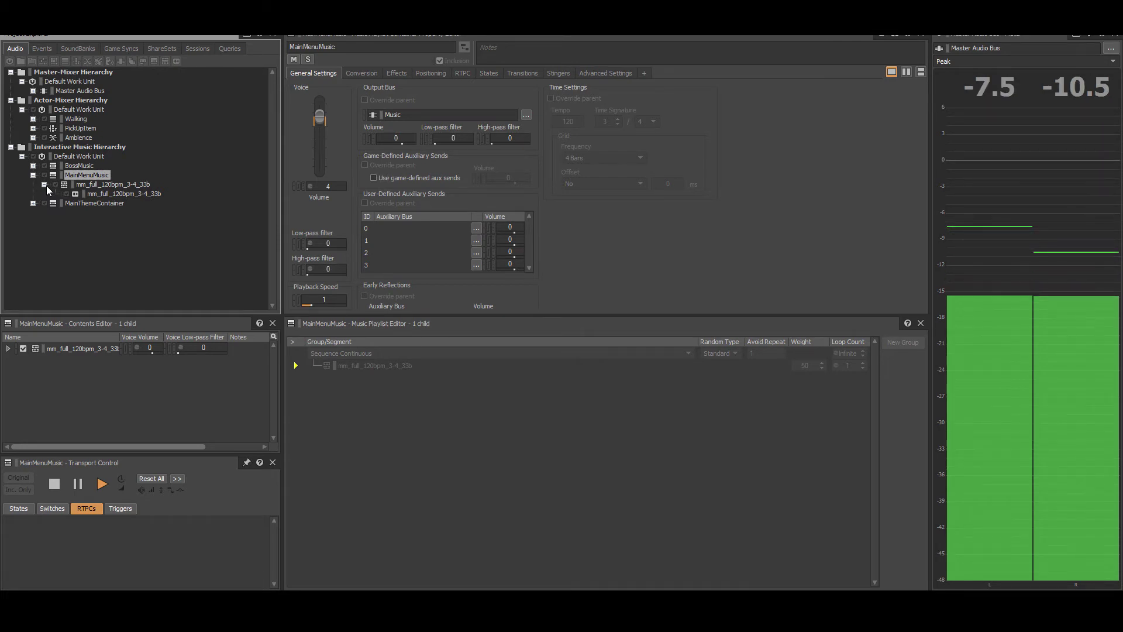
key(space)
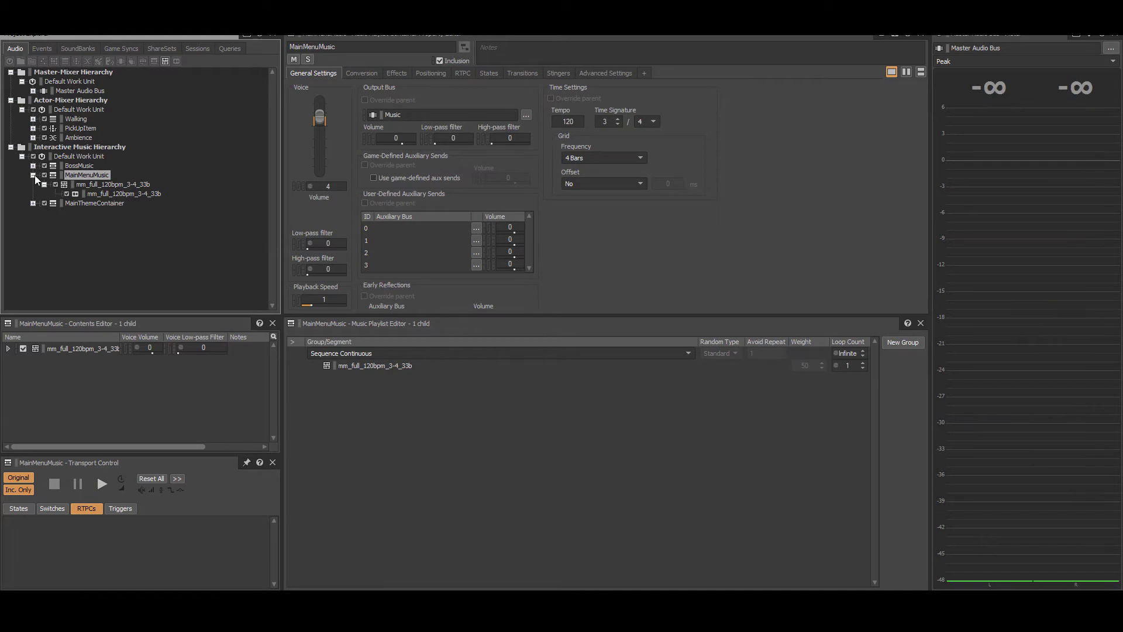
Expand MainTheme and review the Corruption RTPC curves of ambience, banjo, guitar, bass and violin2 tracks
click(33, 175)
click(33, 185)
click(44, 193)
click(137, 203)
click(463, 74)
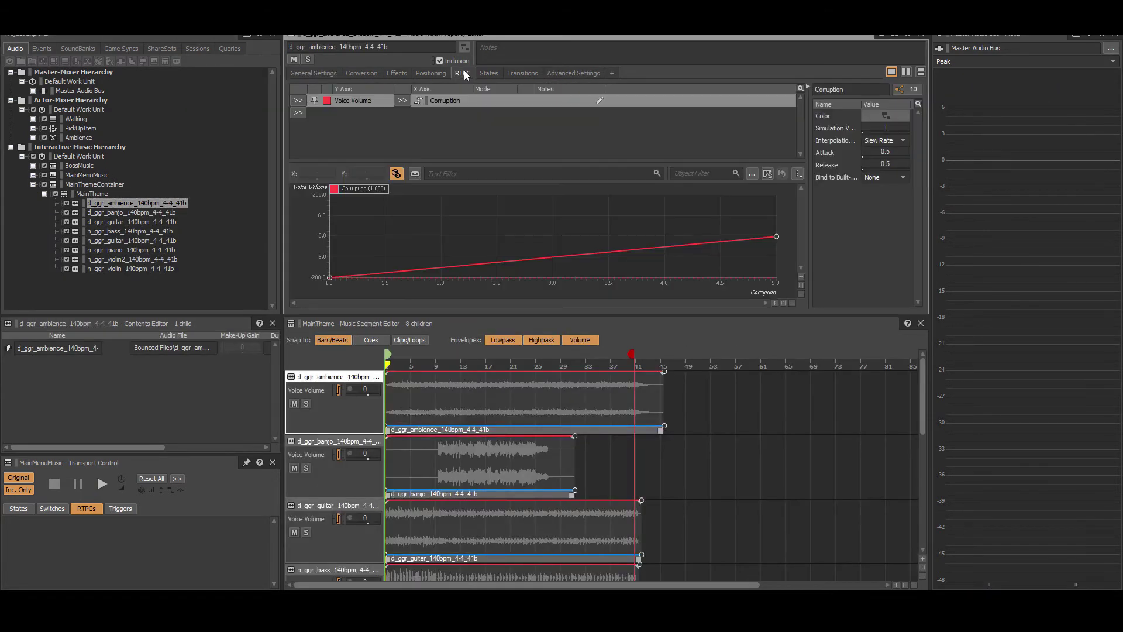
click(126, 212)
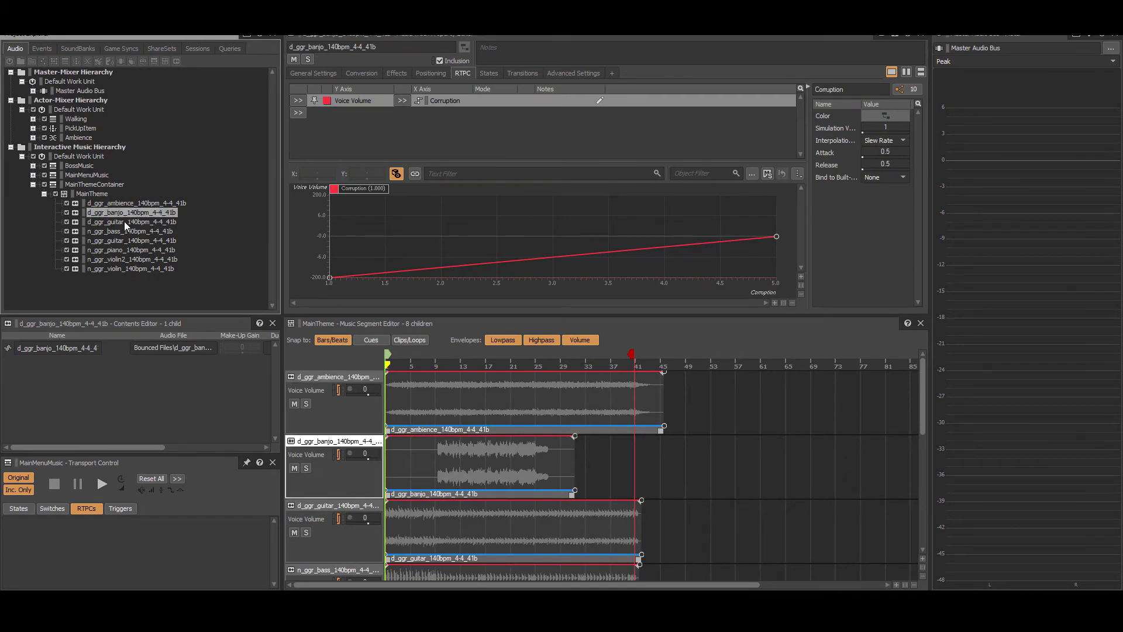
click(124, 222)
click(126, 232)
click(126, 240)
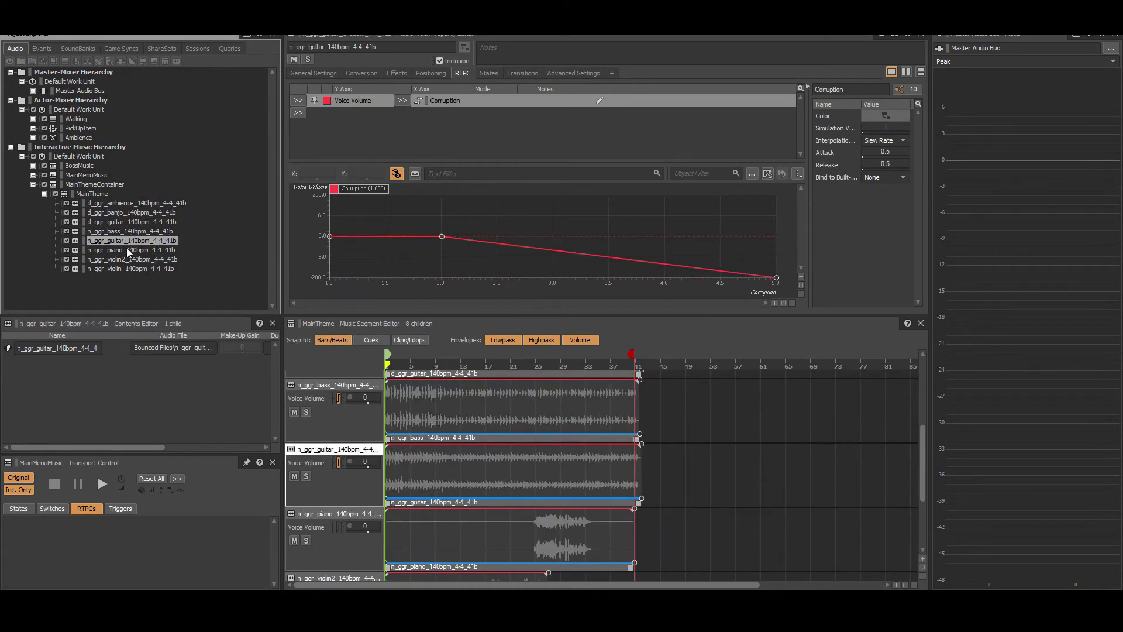
click(126, 256)
Compare the Voice Volume Corruption curves, then check the violin and piano tracks' curves
click(346, 114)
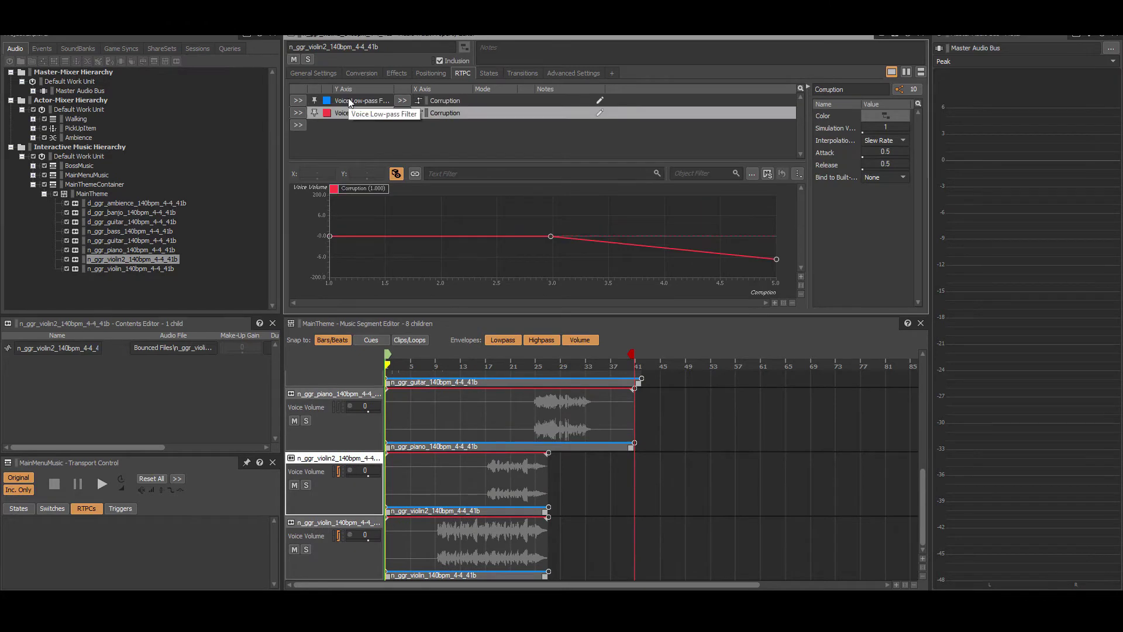
shift+click(349, 98)
click(133, 269)
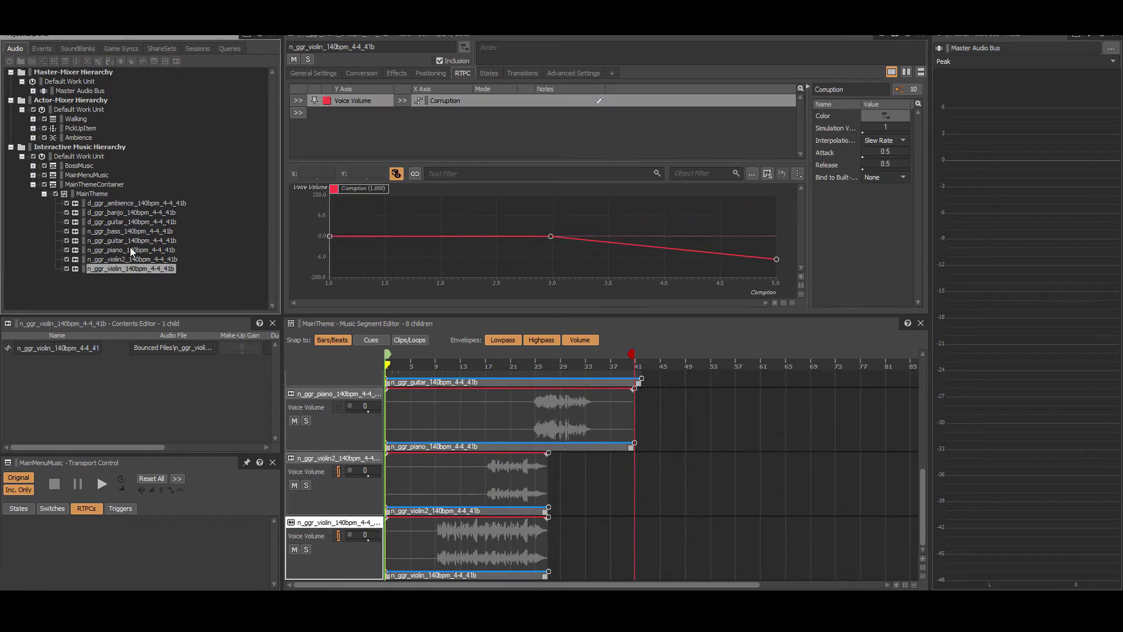
click(130, 250)
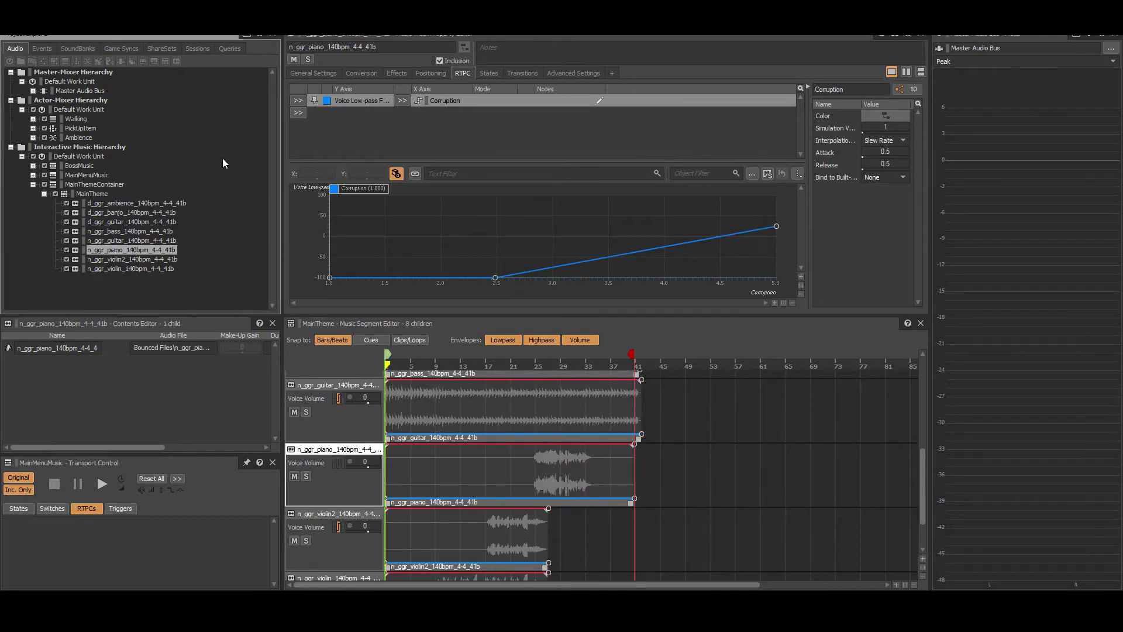
Inspect the piano track's Flanger effect settings, then select MainThemeContainer
click(397, 73)
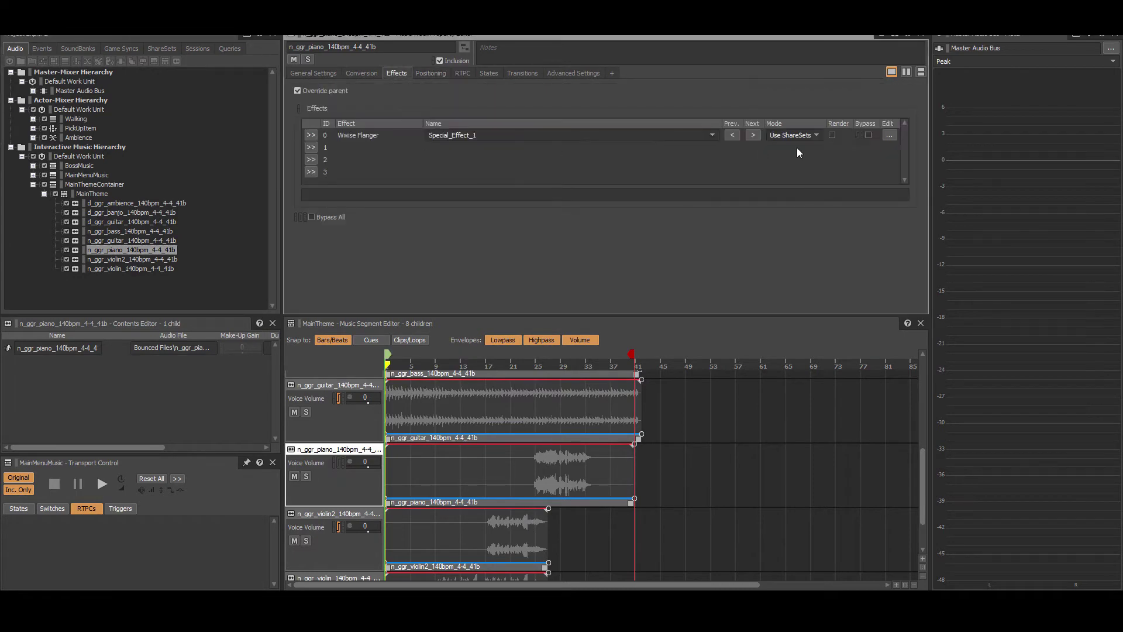
click(889, 135)
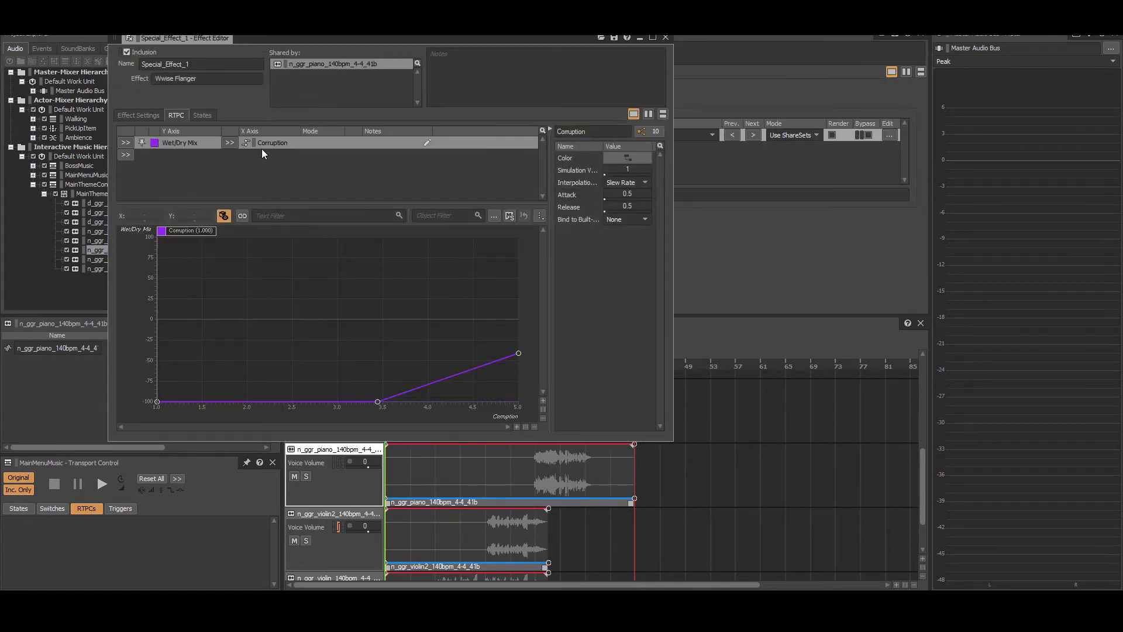
click(666, 37)
click(84, 185)
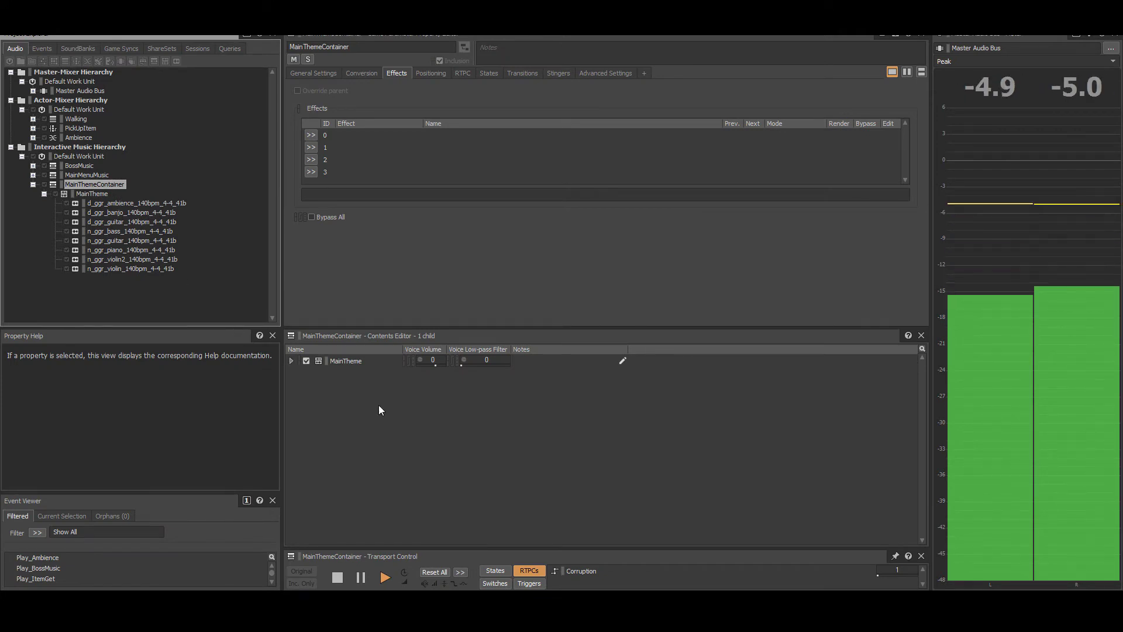
While MainThemeContainer plays, raise Corruption to 1.51 and higher, then reset it to 1
click(878, 575)
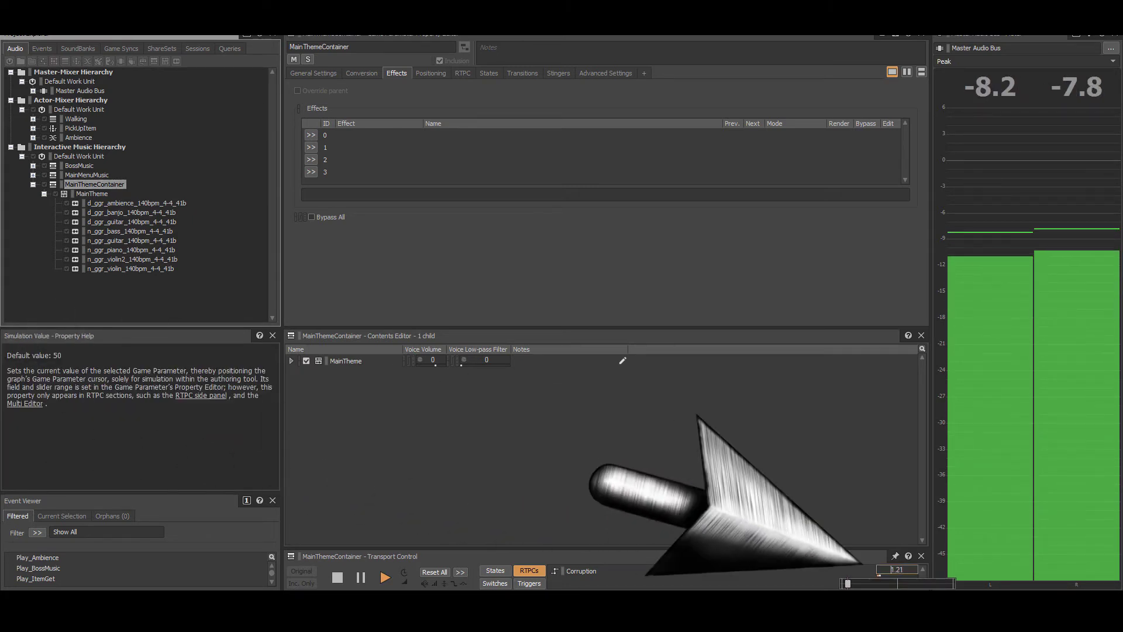
drag(847, 583, 938, 583)
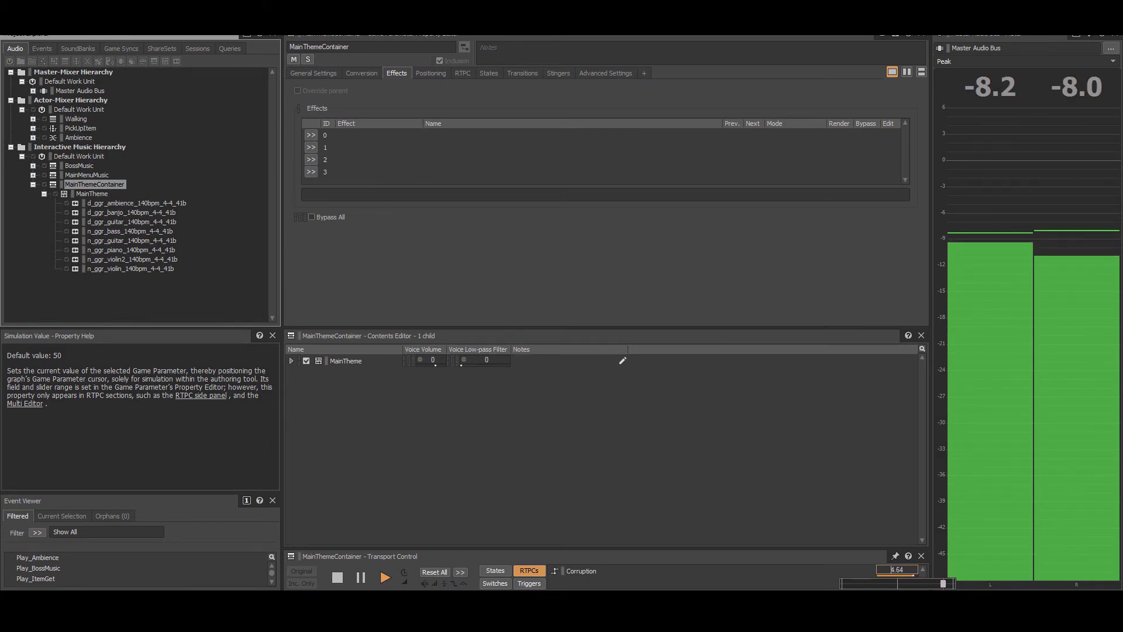
double_click(891, 569)
key(BackSpace)
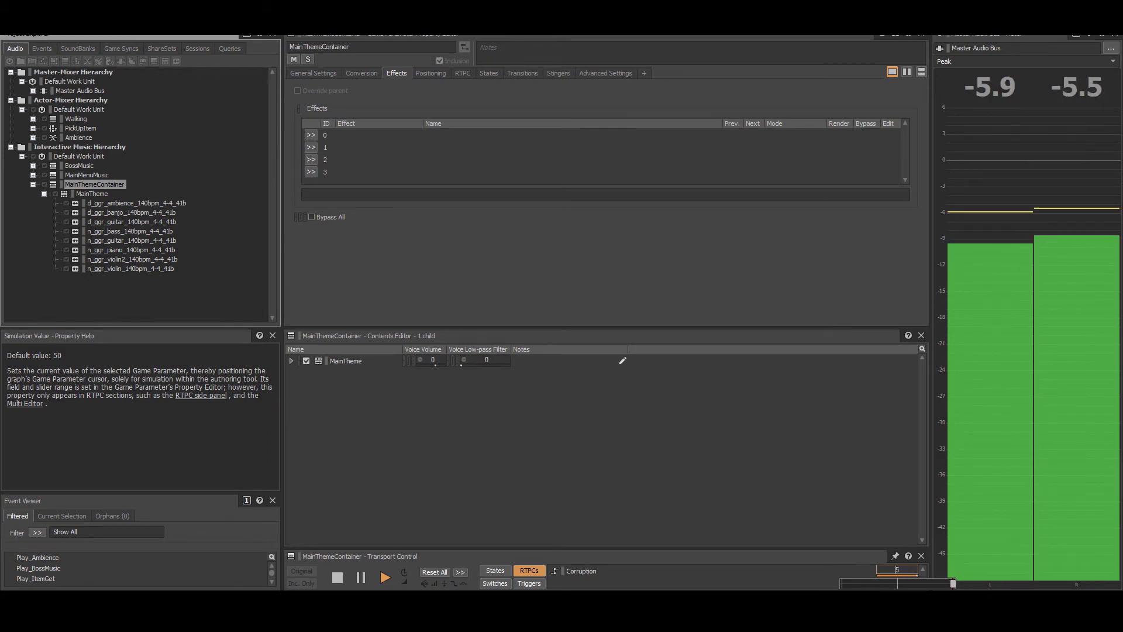
text(1)
key(Return)
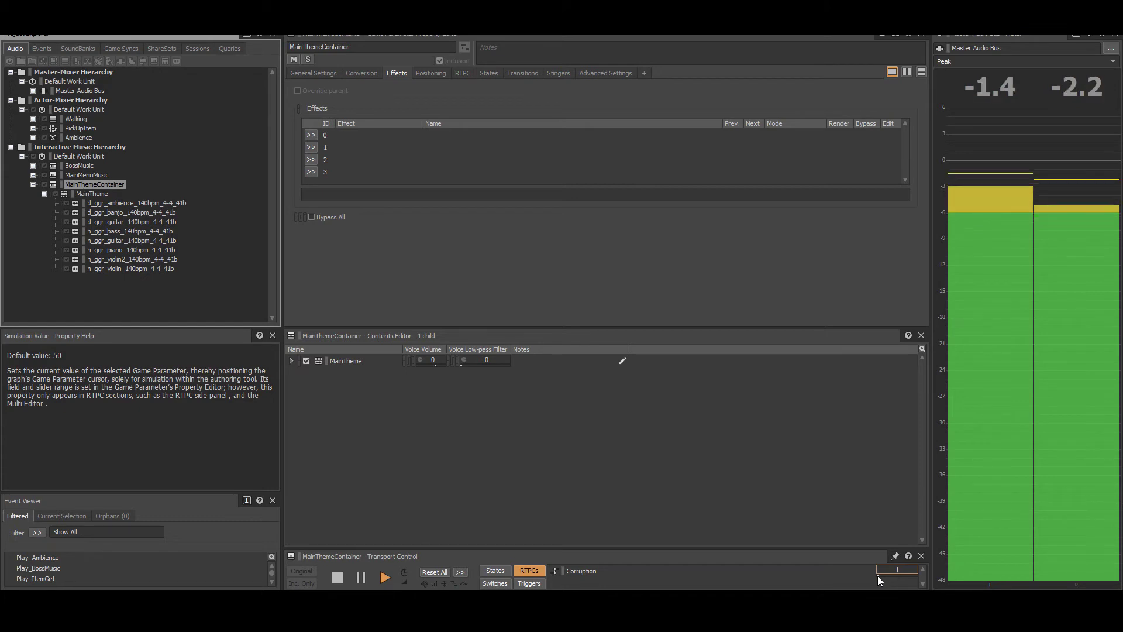
Raise Corruption to about 2.12, stop playback, and enter Corruption 1 again
drag(878, 575, 931, 583)
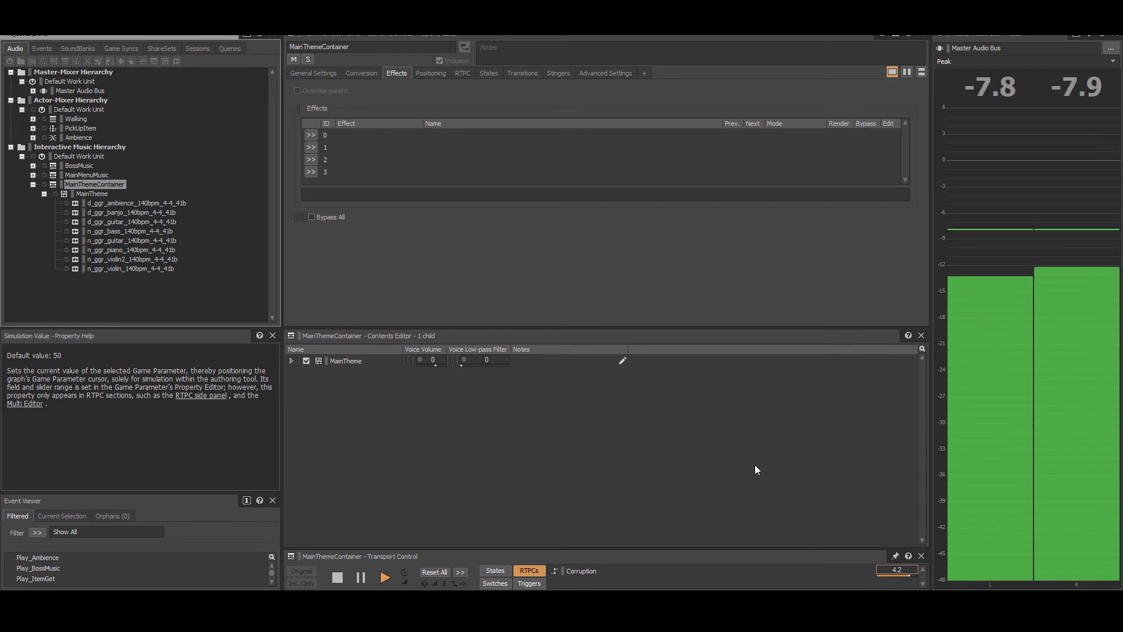
click(729, 468)
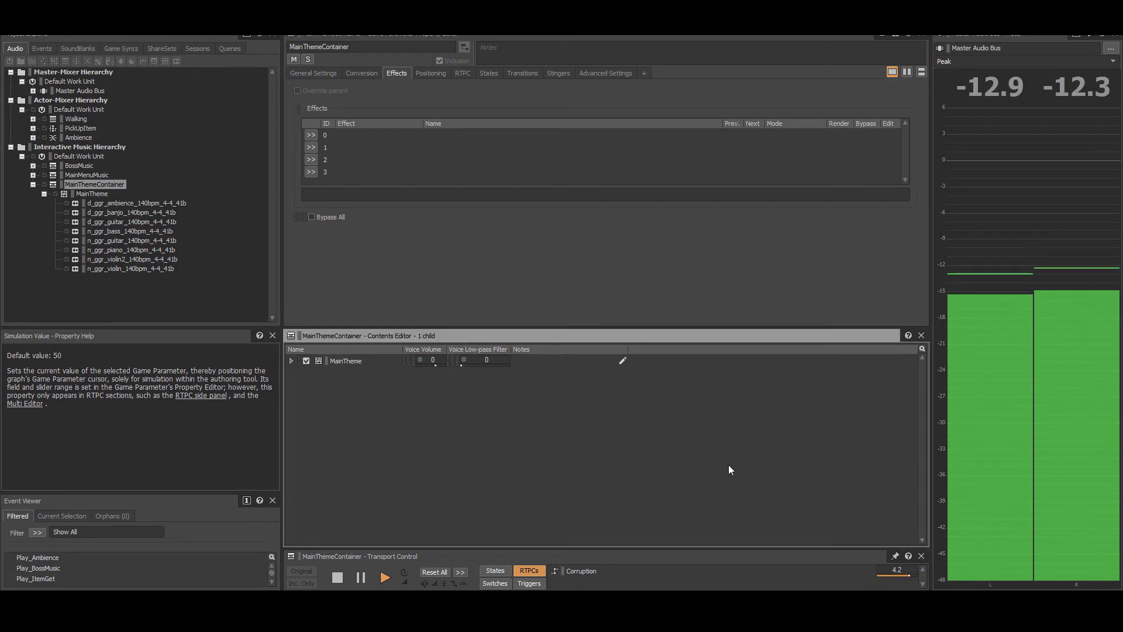
key(space)
text(1)
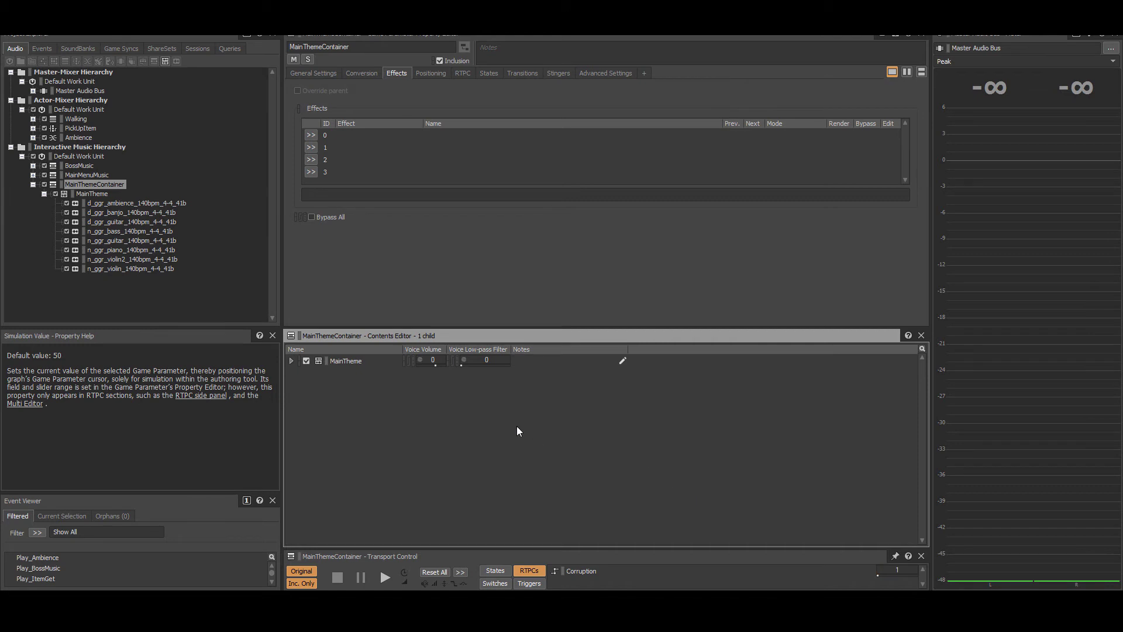
Expand BossMusic to reveal boss_160bpm_4-4_41b_1 and play the BossMusic track
click(33, 184)
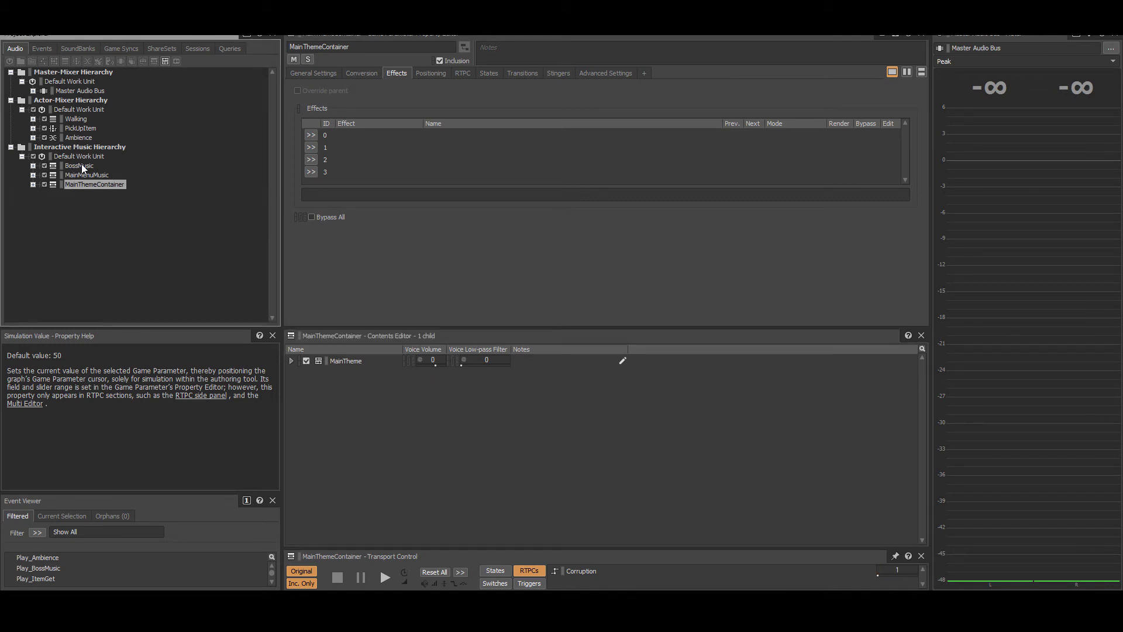
click(34, 165)
click(44, 175)
click(82, 166)
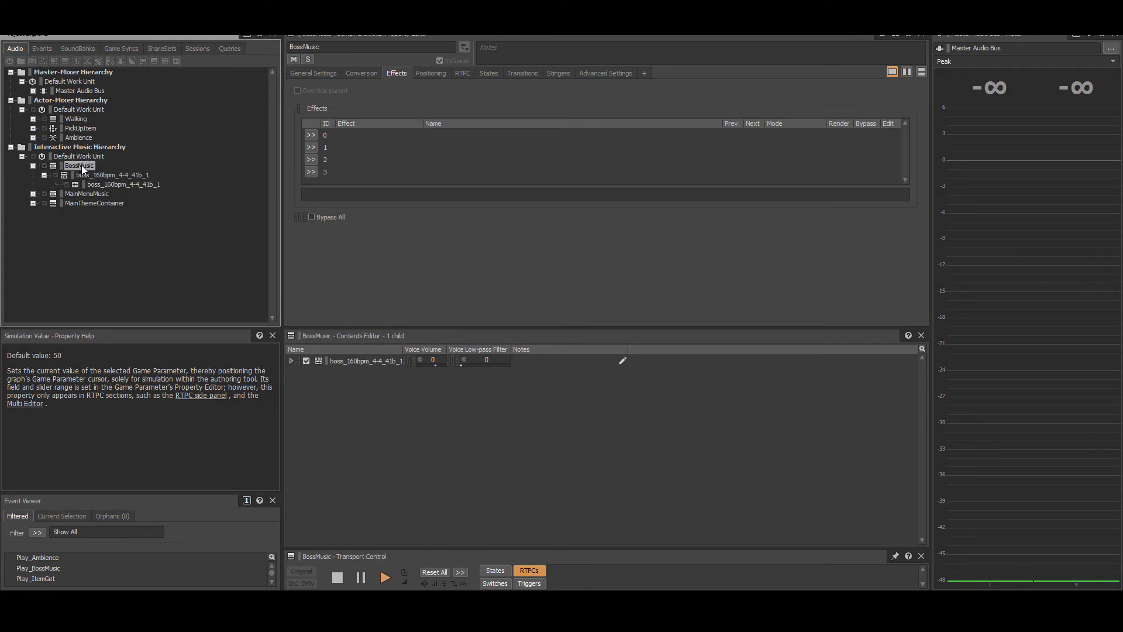
key(space)
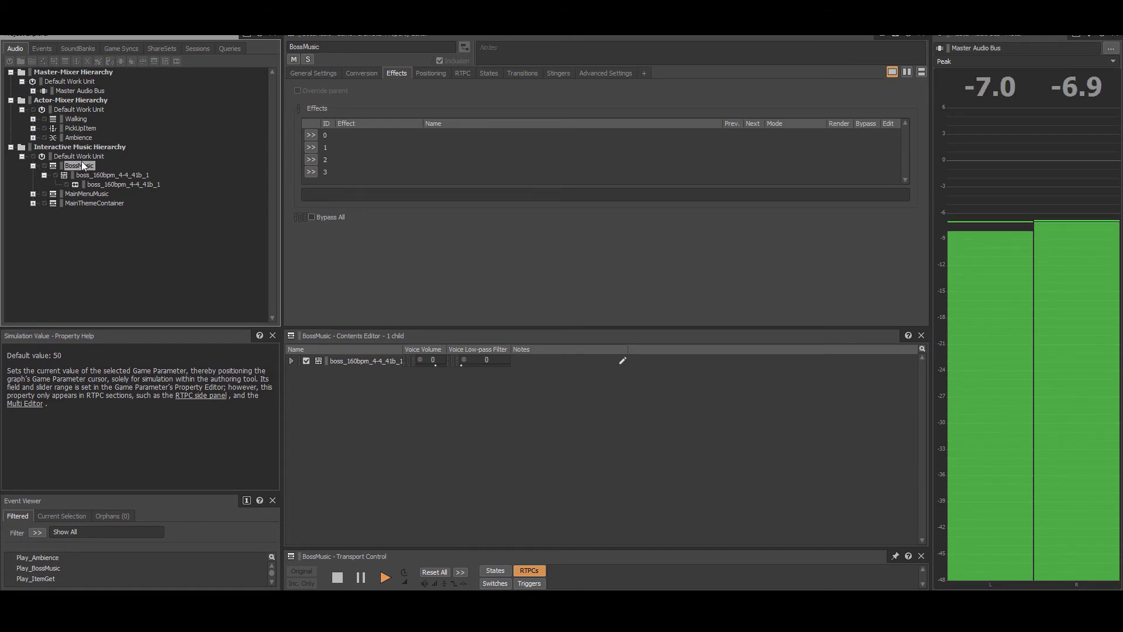
Collapse BossMusic, expand Ambience and show its Positioning settings
click(33, 166)
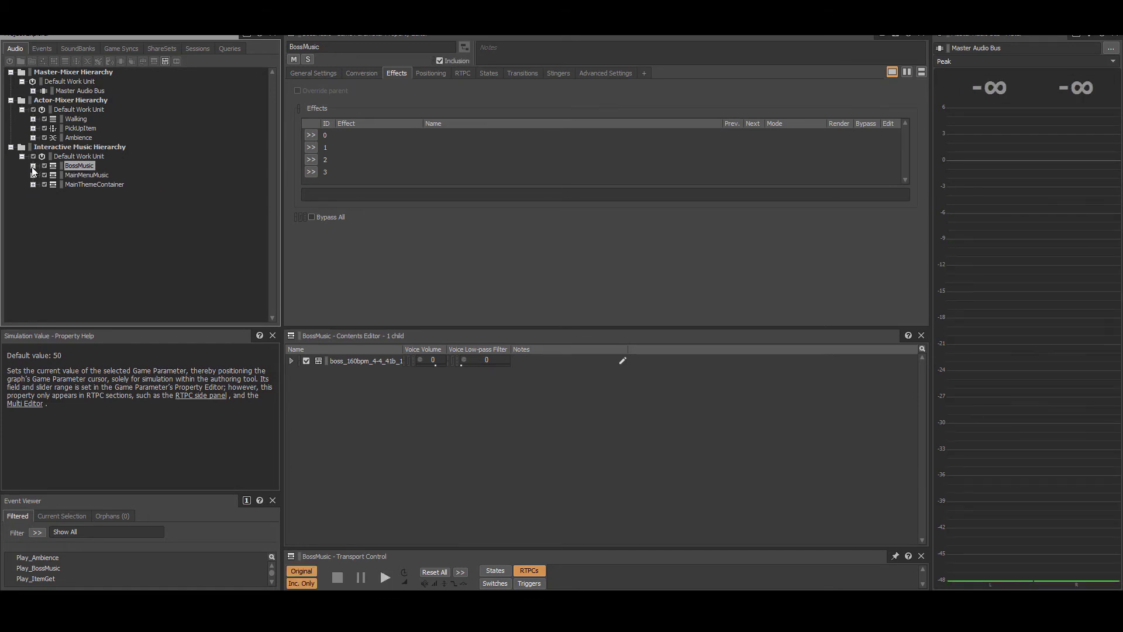
click(33, 138)
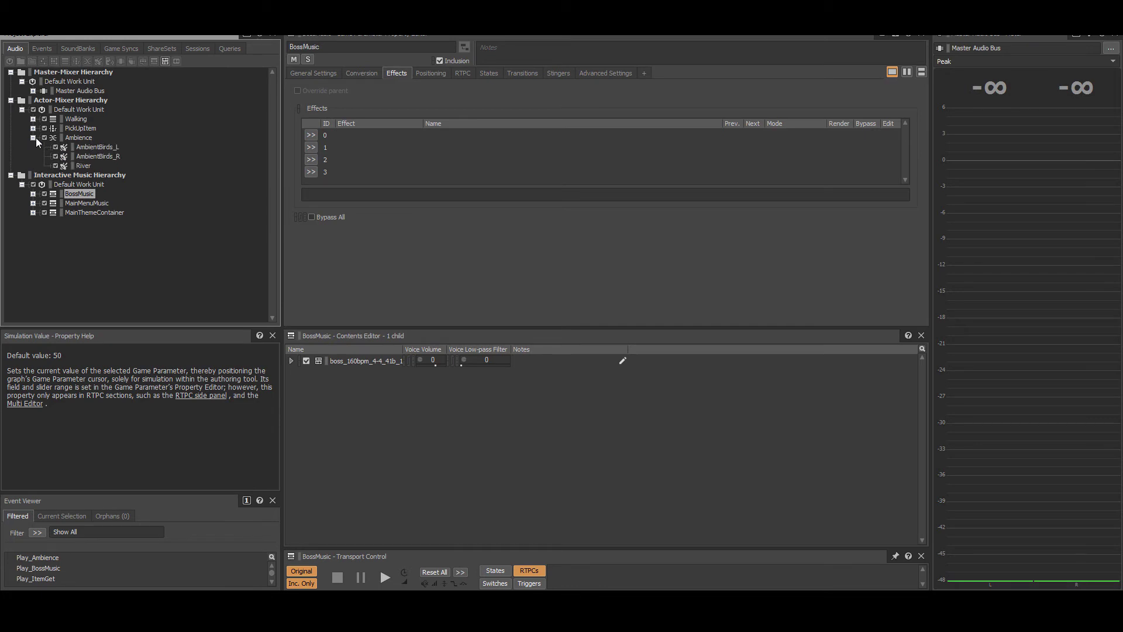
click(84, 137)
click(422, 75)
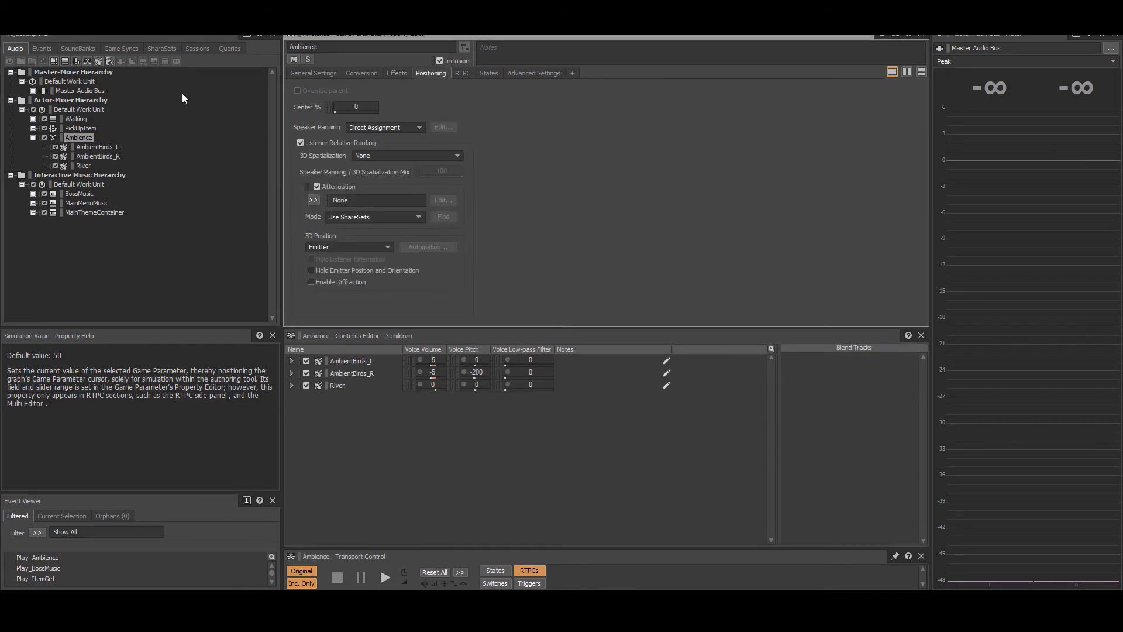
Check the speaker panning of AmbientBirds_L and AmbientBirds_R, then return to Ambience
click(87, 148)
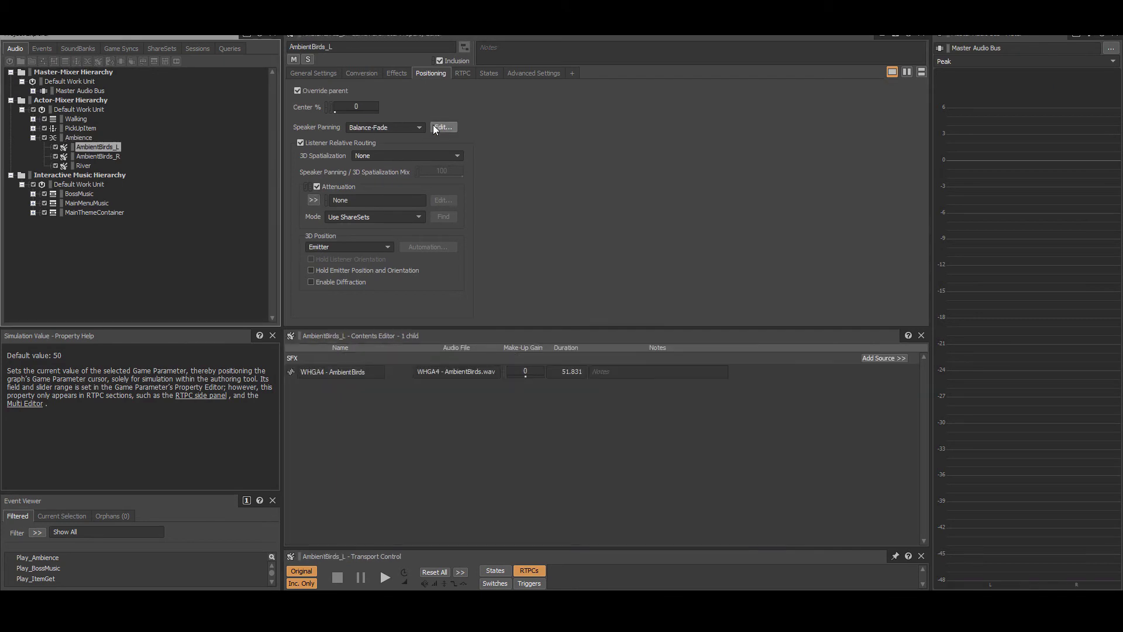
click(434, 126)
click(390, 48)
click(89, 155)
click(440, 126)
click(390, 49)
click(98, 146)
click(443, 127)
click(79, 137)
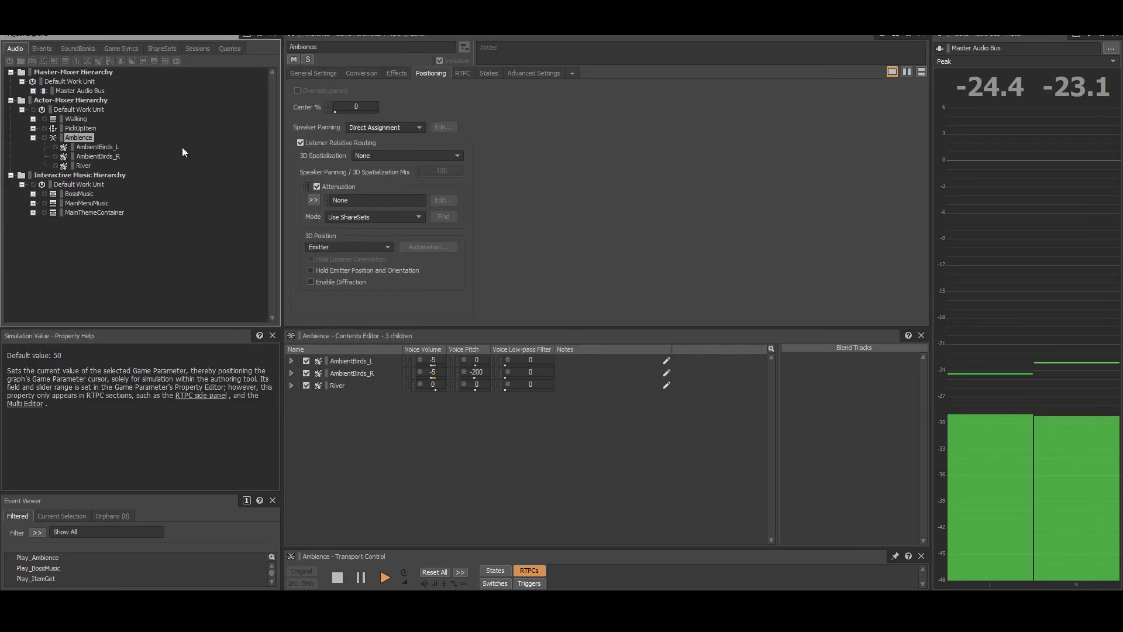
Stop Ambience, expand Walking with Foot_In and Foot_Out, and play the Foot_In footsteps
key(space)
click(33, 137)
click(33, 119)
click(44, 128)
click(44, 184)
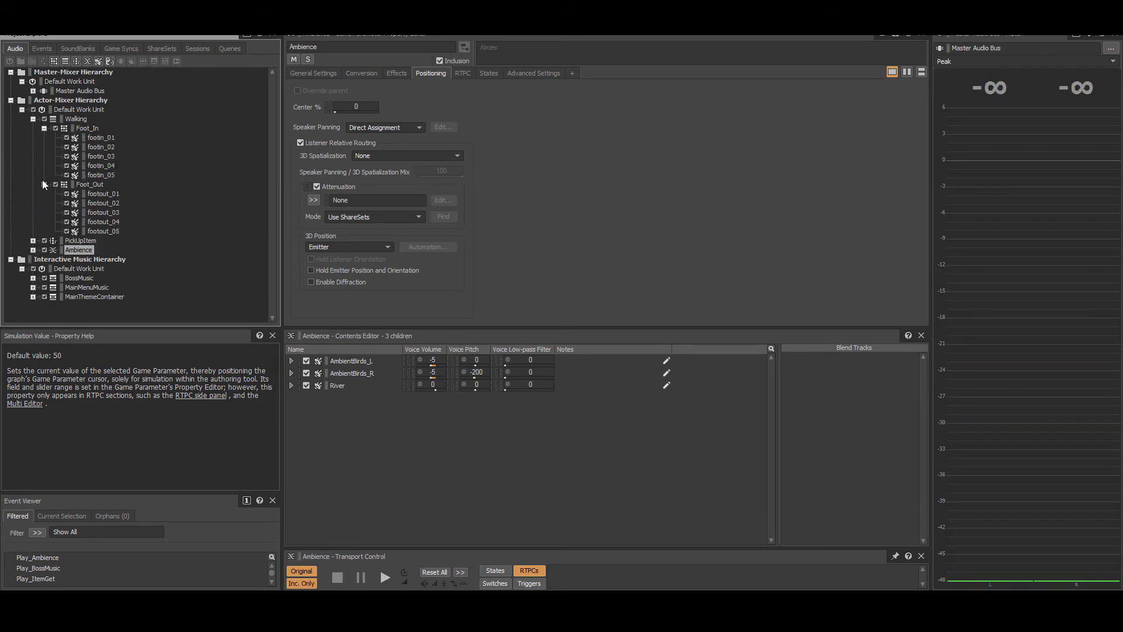
click(89, 130)
key(space)
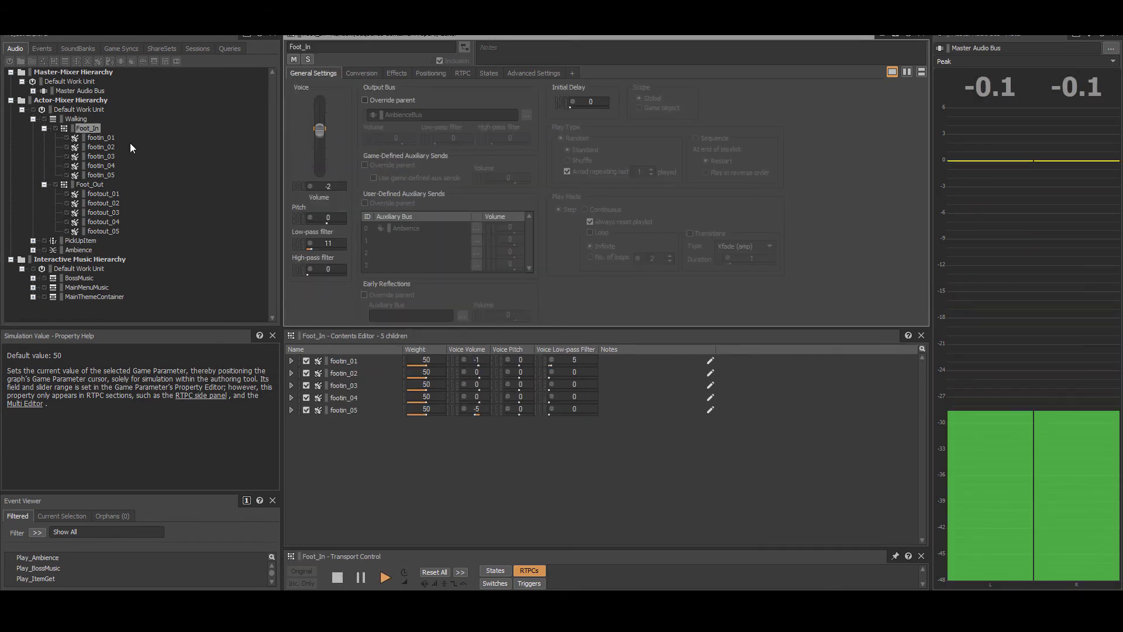
Play the Foot_Out footsteps twice, then play and stop the full Walking sequence
click(97, 185)
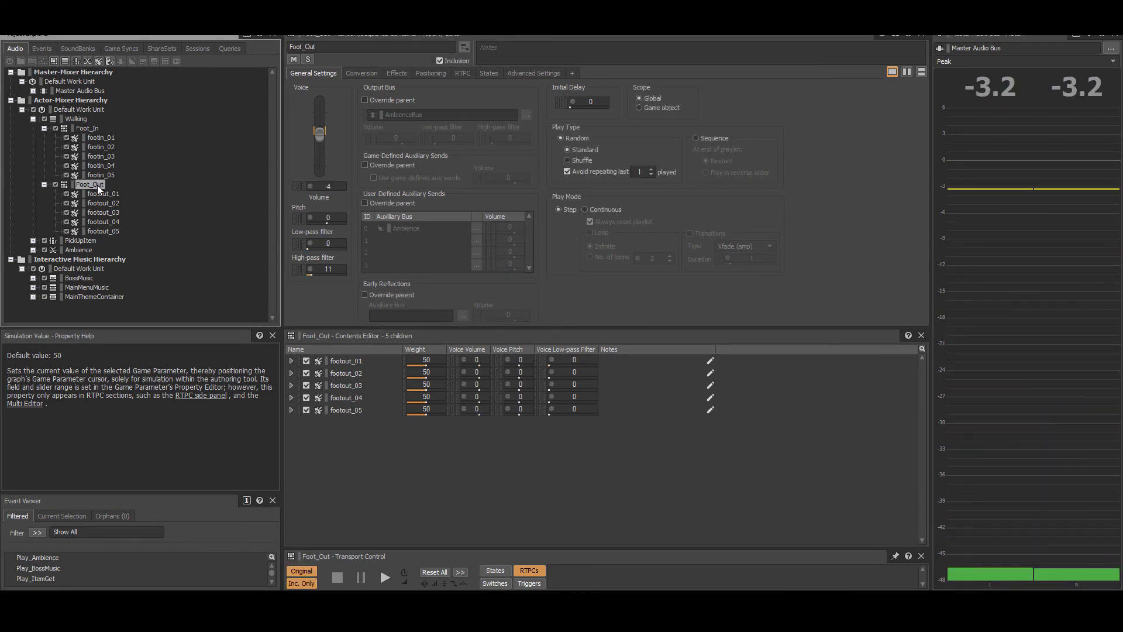
key(space)
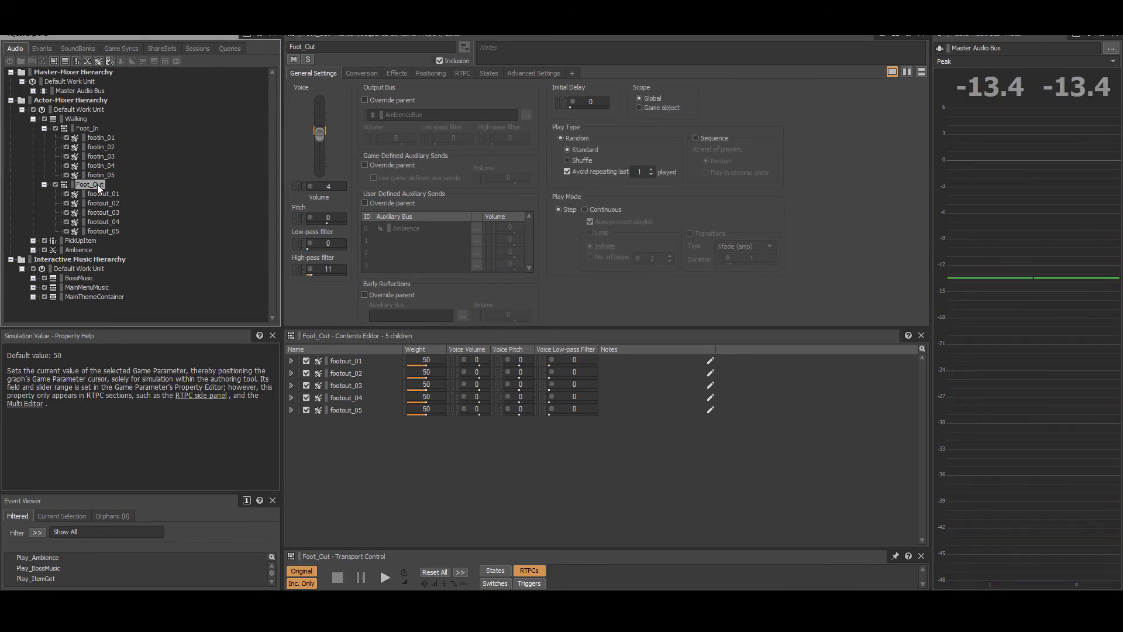
key(space)
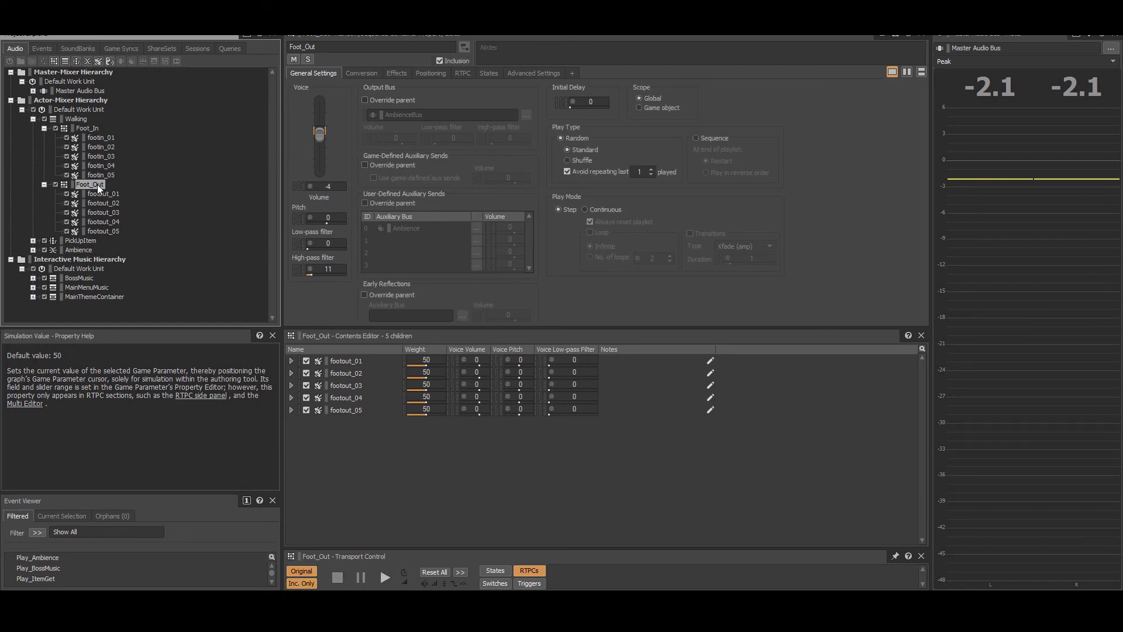
click(76, 119)
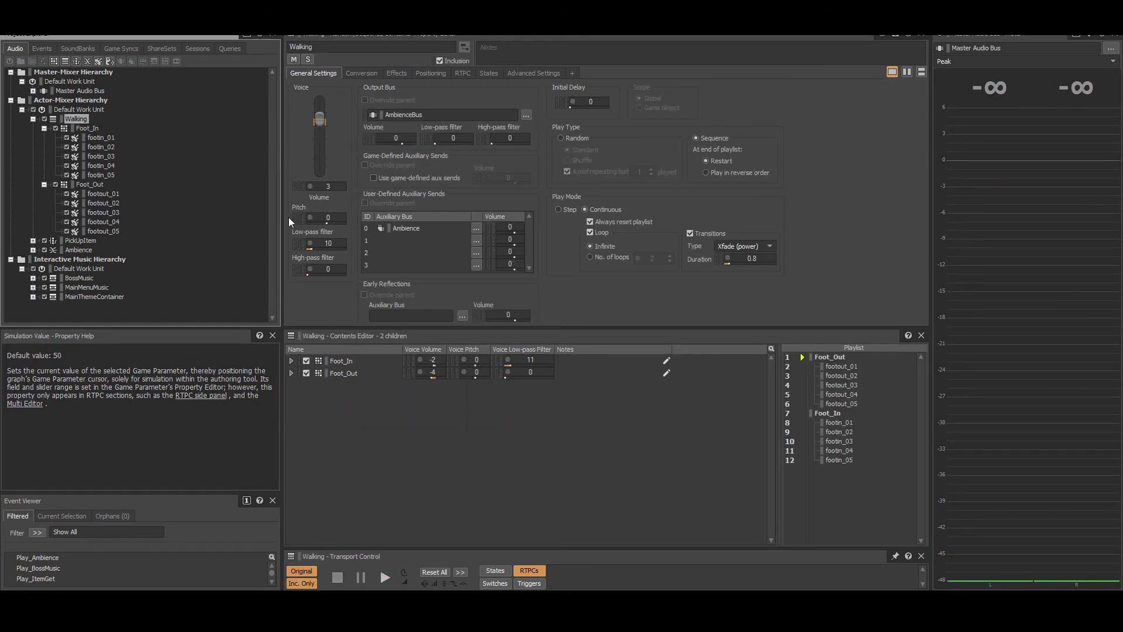
key(space)
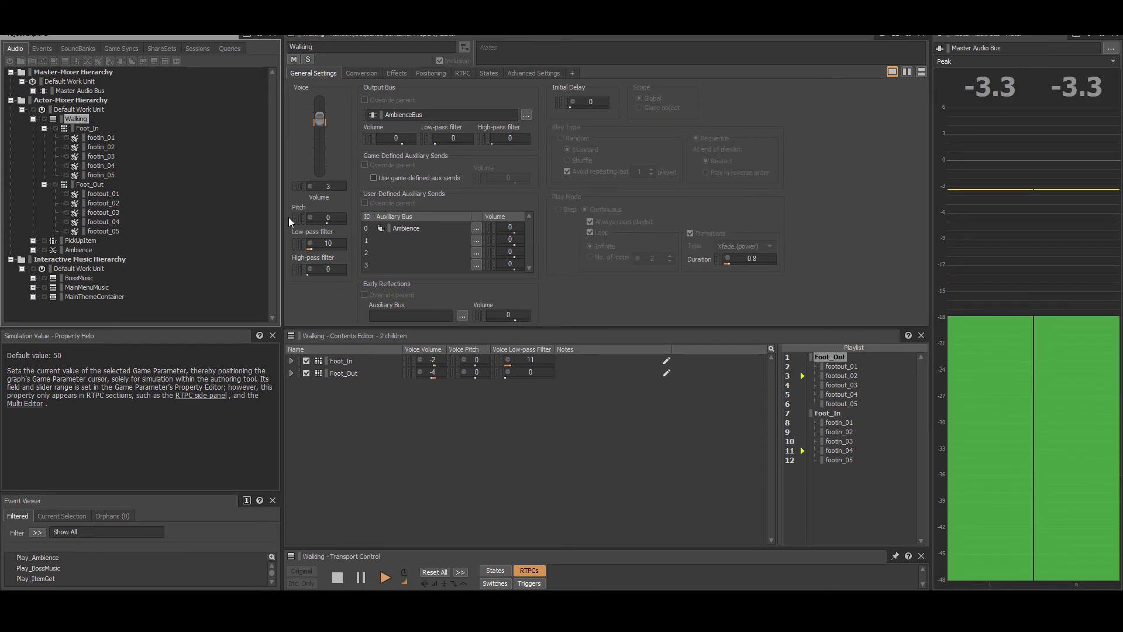
key(space)
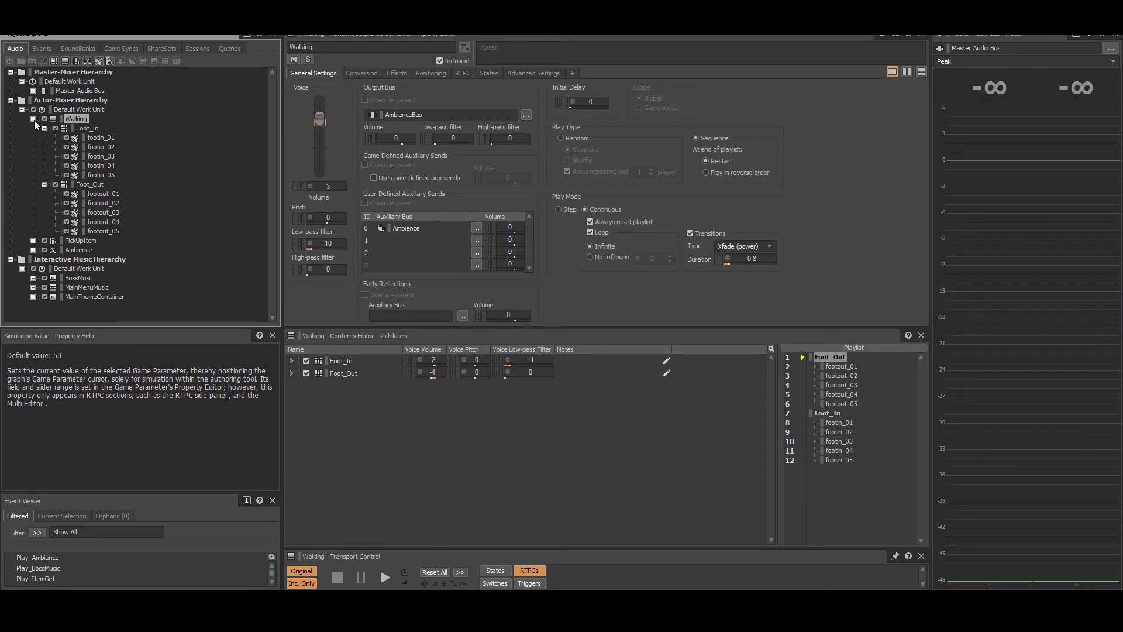
Expand PickUpItem and play the Cursed, Normal and Weird pickup sound groups
click(33, 118)
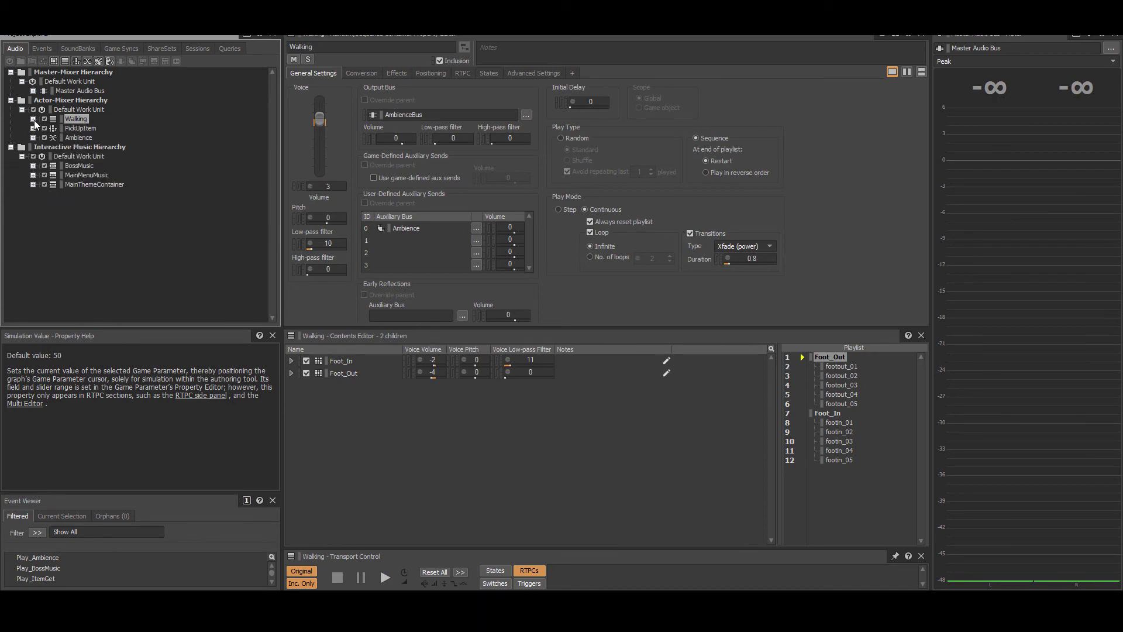
click(33, 128)
click(44, 138)
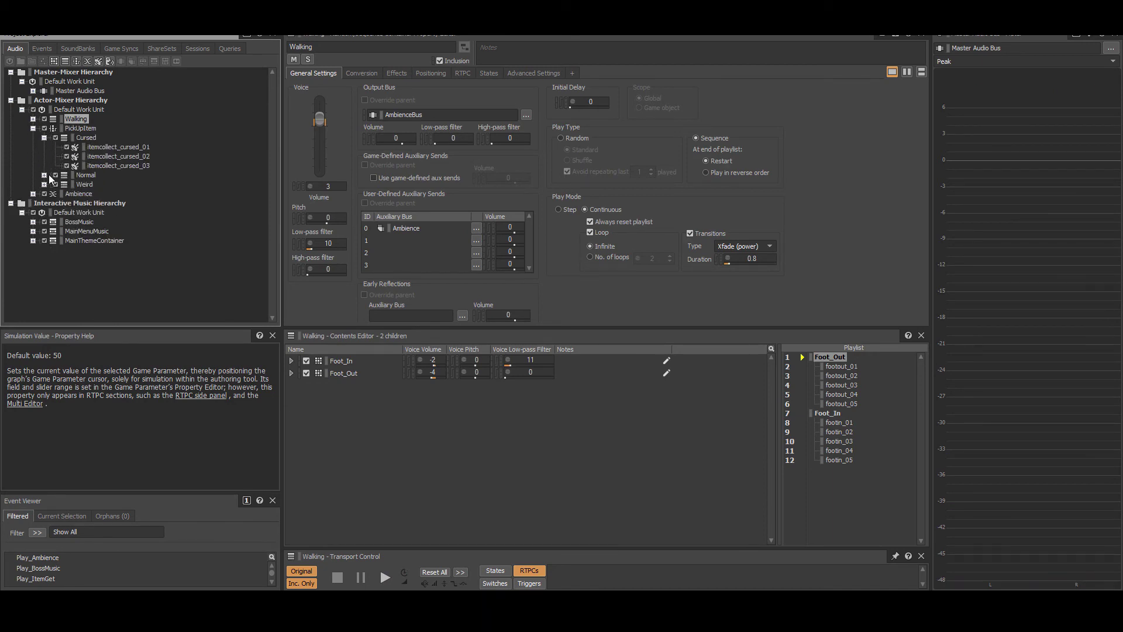
click(43, 175)
click(44, 212)
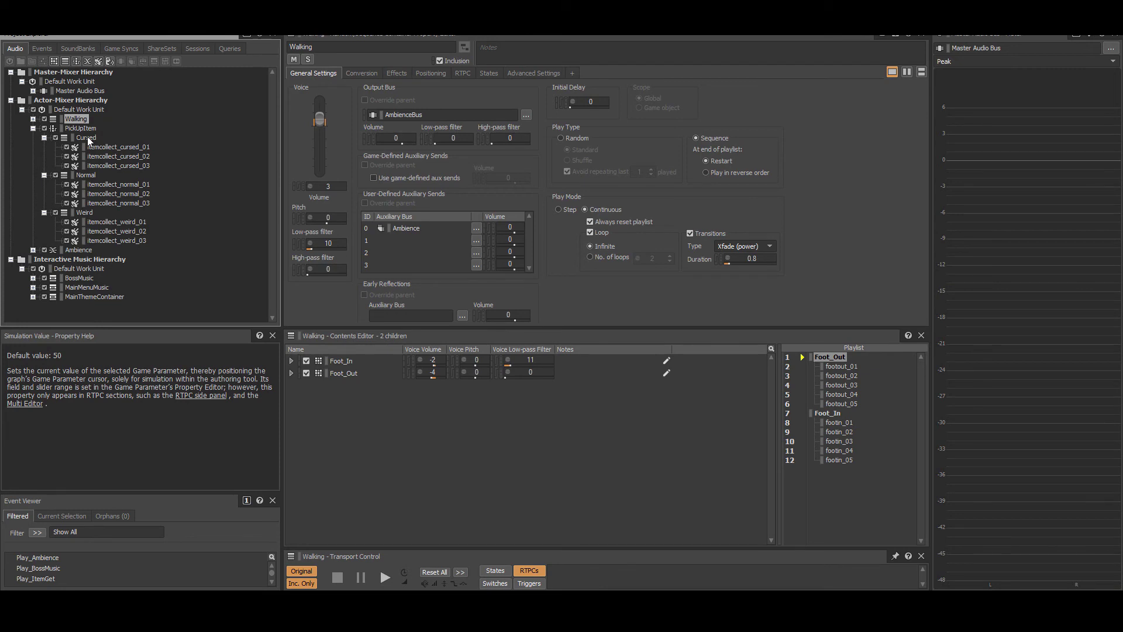
click(85, 138)
key(space)
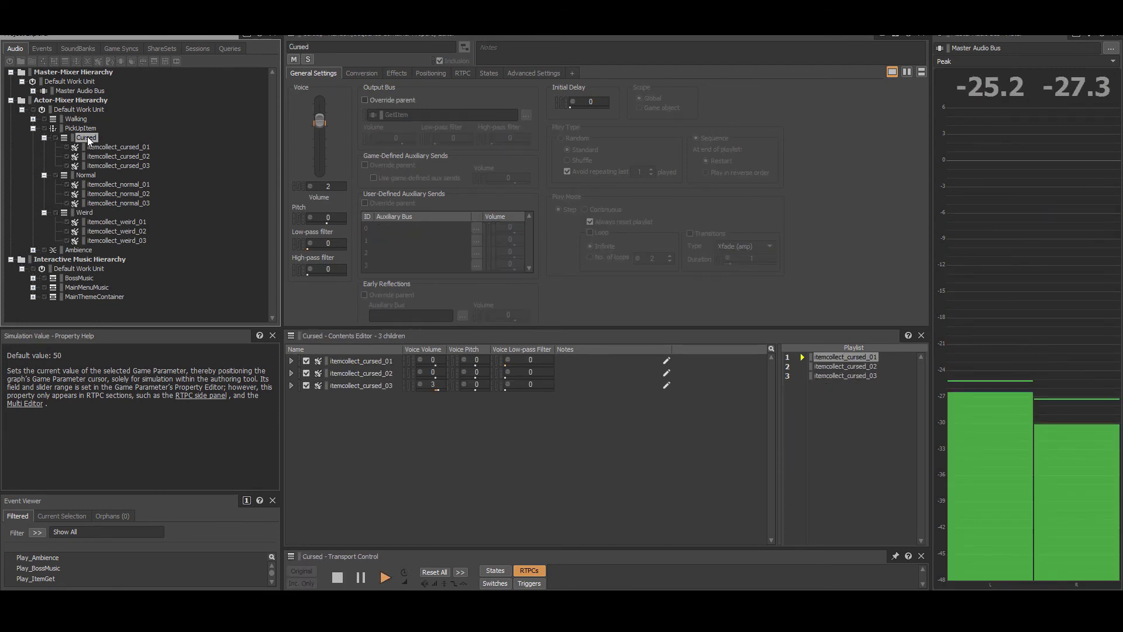
click(85, 175)
key(space)
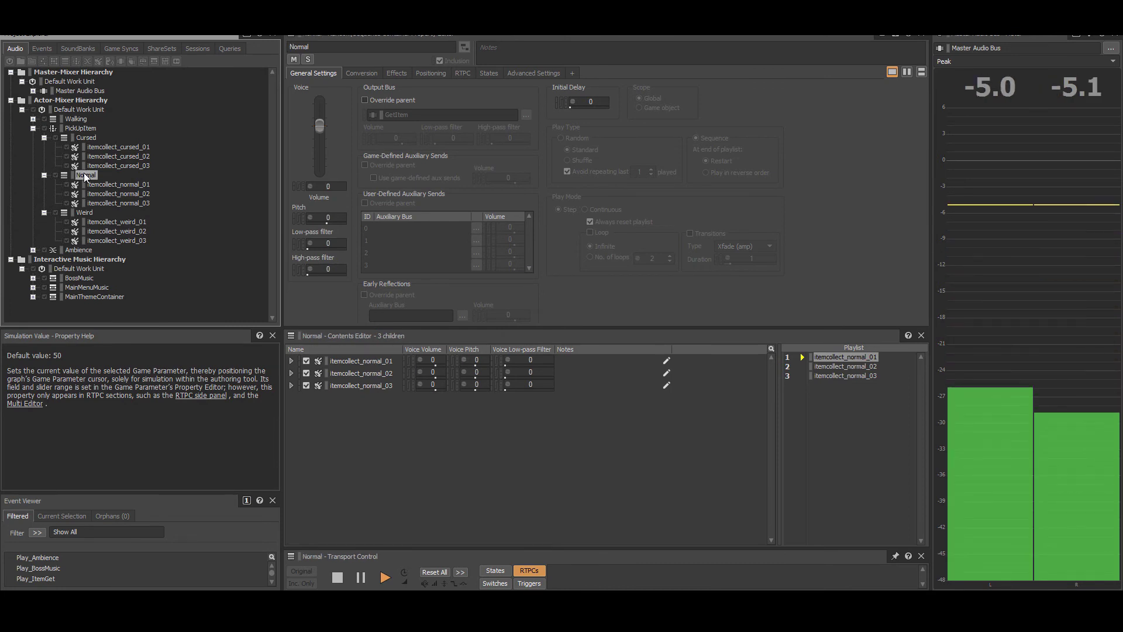
click(88, 213)
key(space)
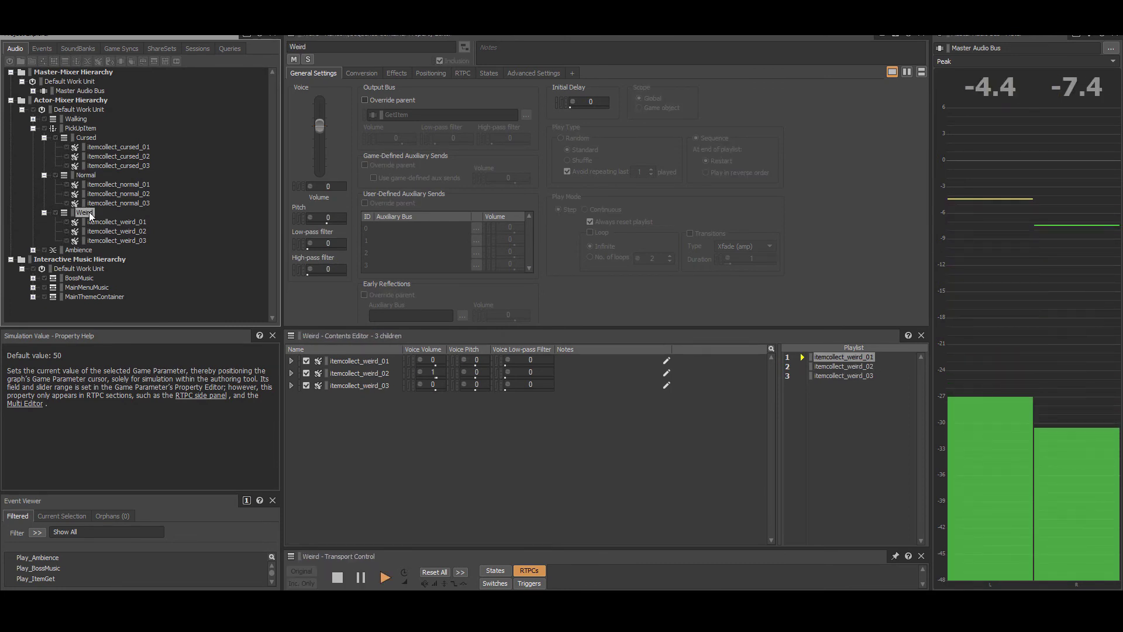
Show the GetItem bus's auto-ducking of AmbienceBus and Music by -14
click(80, 128)
click(32, 91)
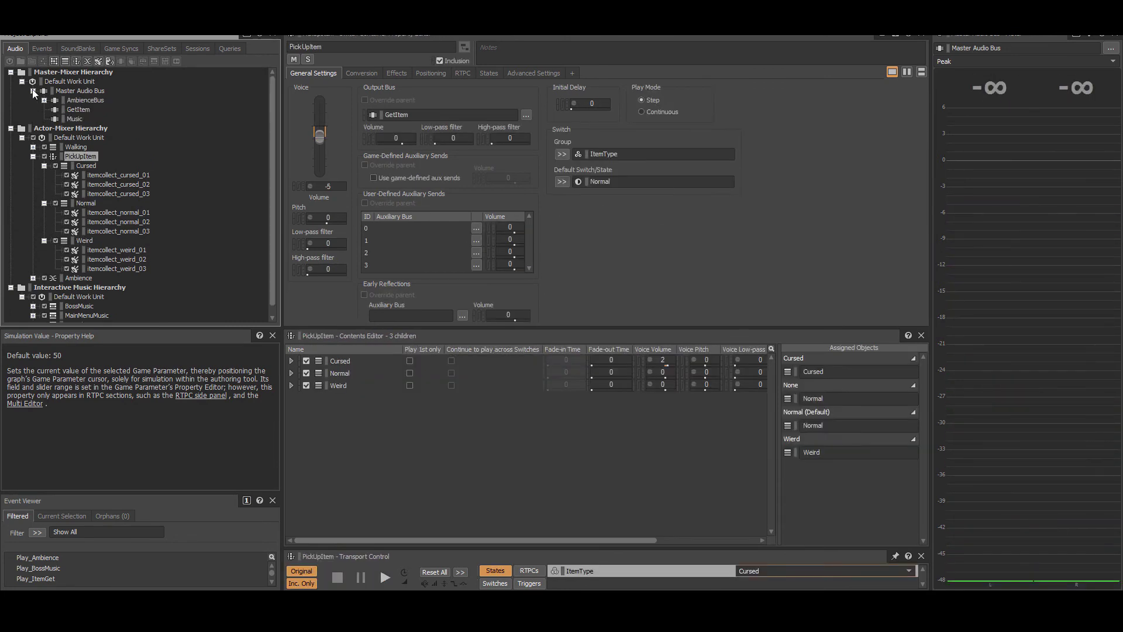
click(73, 111)
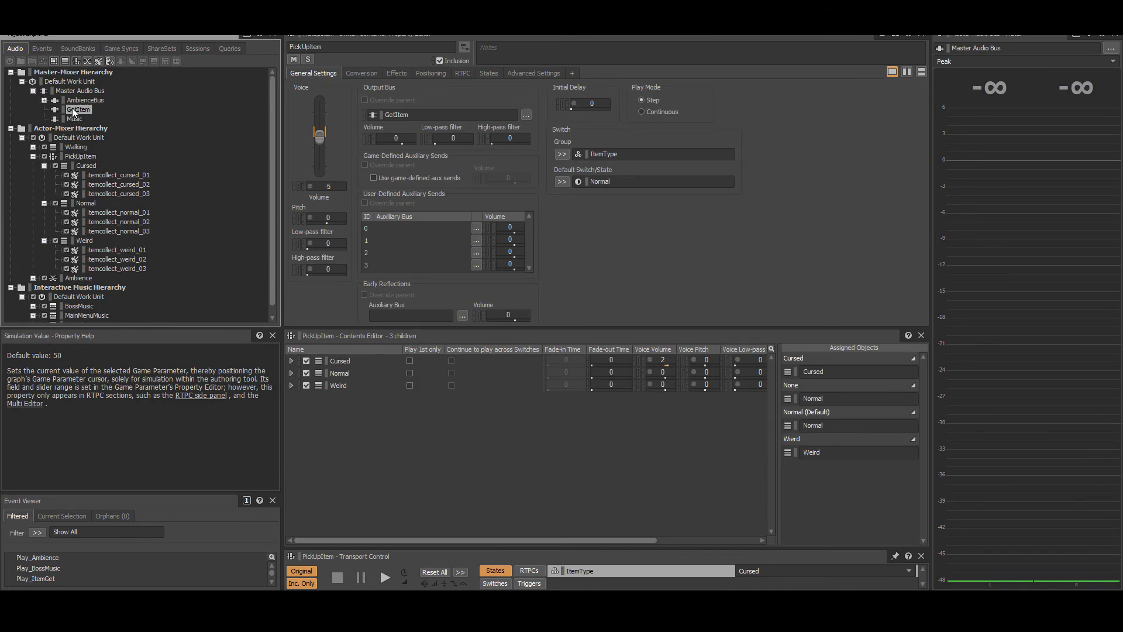
click(472, 73)
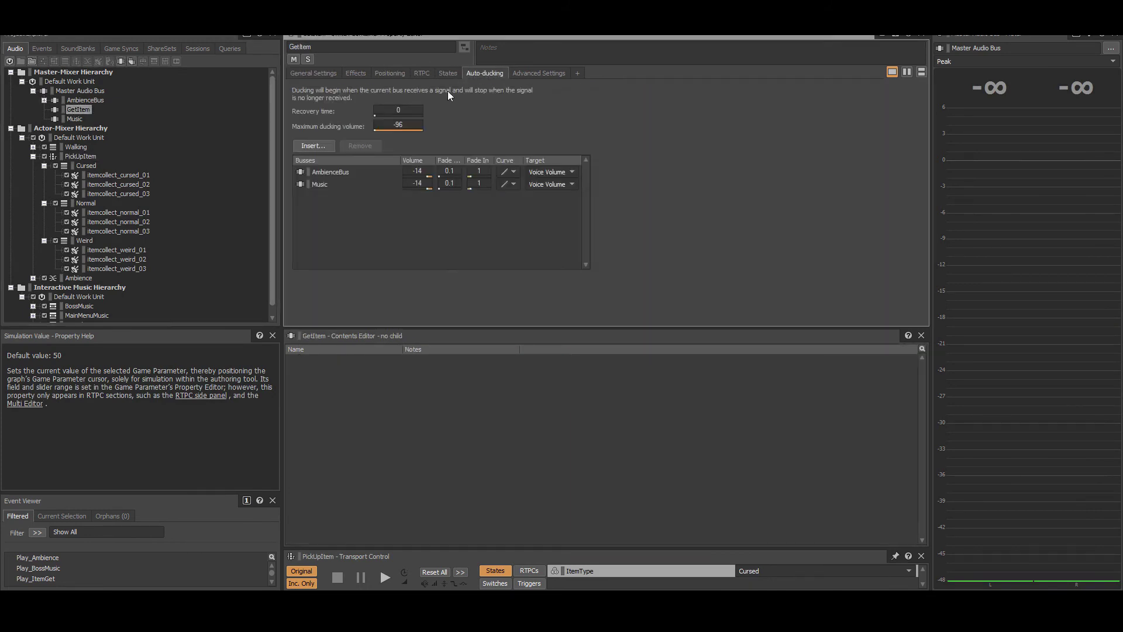
In the Soundcaster layout, play Play_Music, Play_Ambience and Play_ItemGet together, opening the ItemType choices
key(F7)
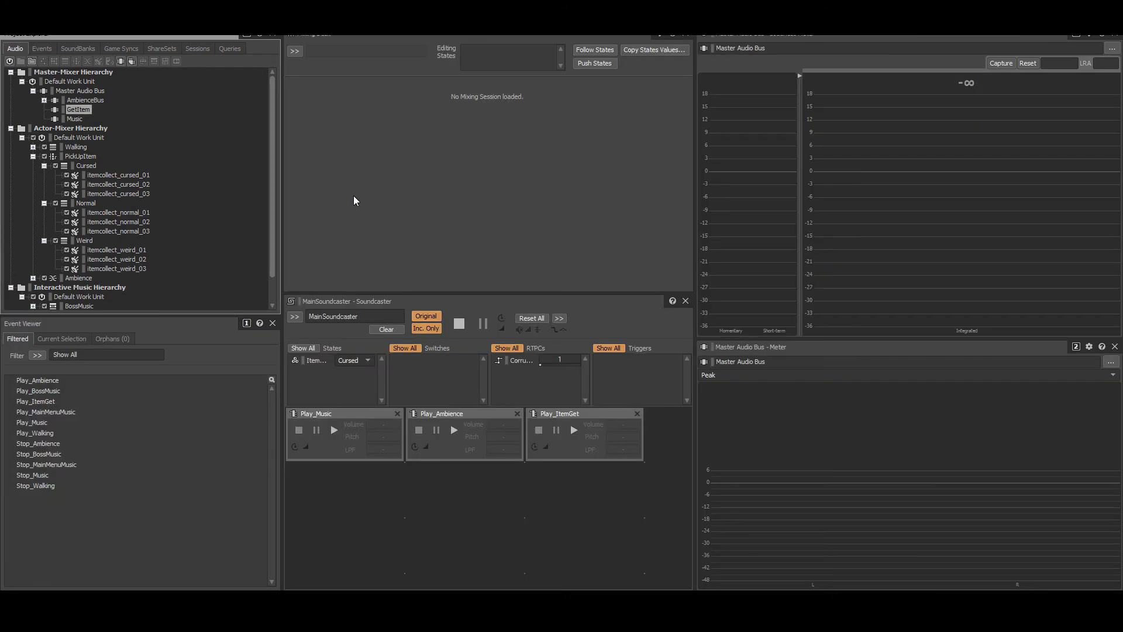
click(334, 430)
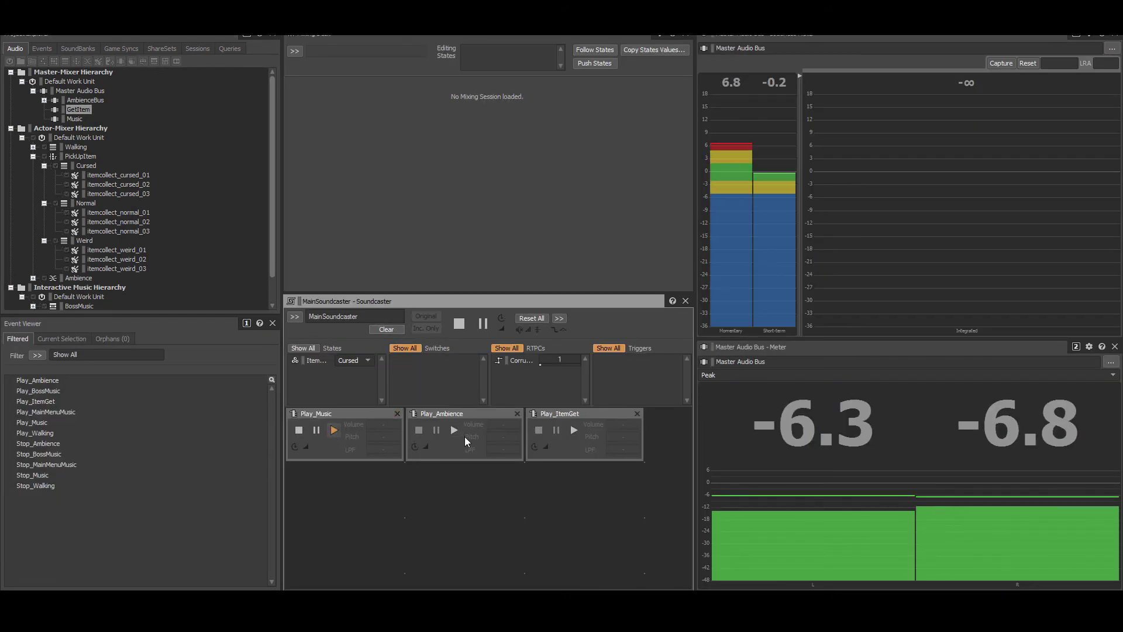
click(454, 431)
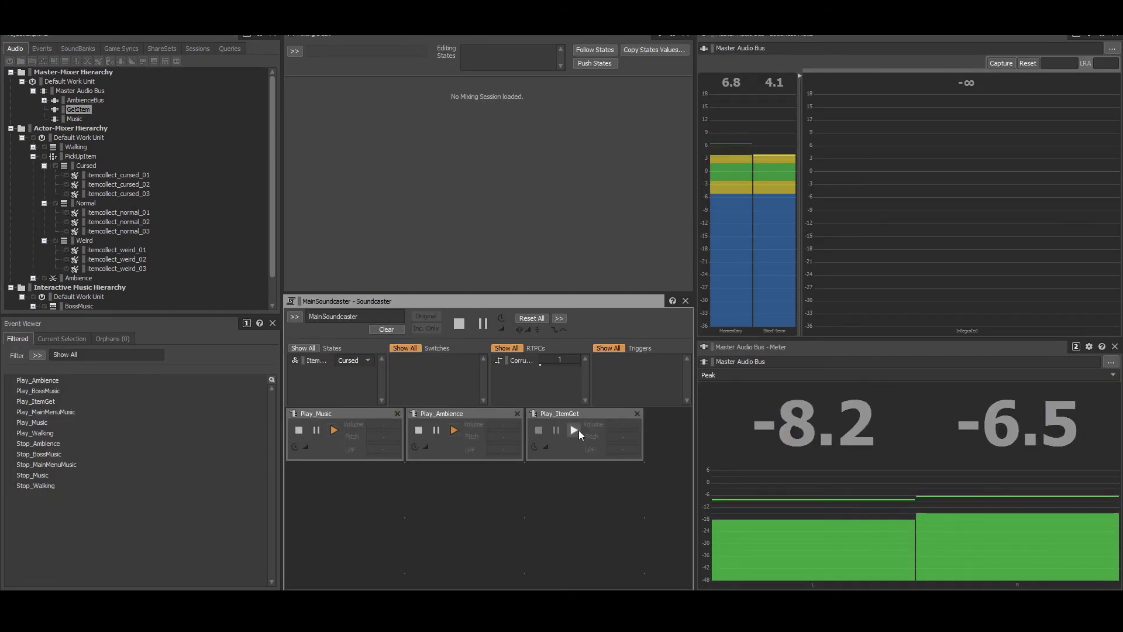
click(574, 431)
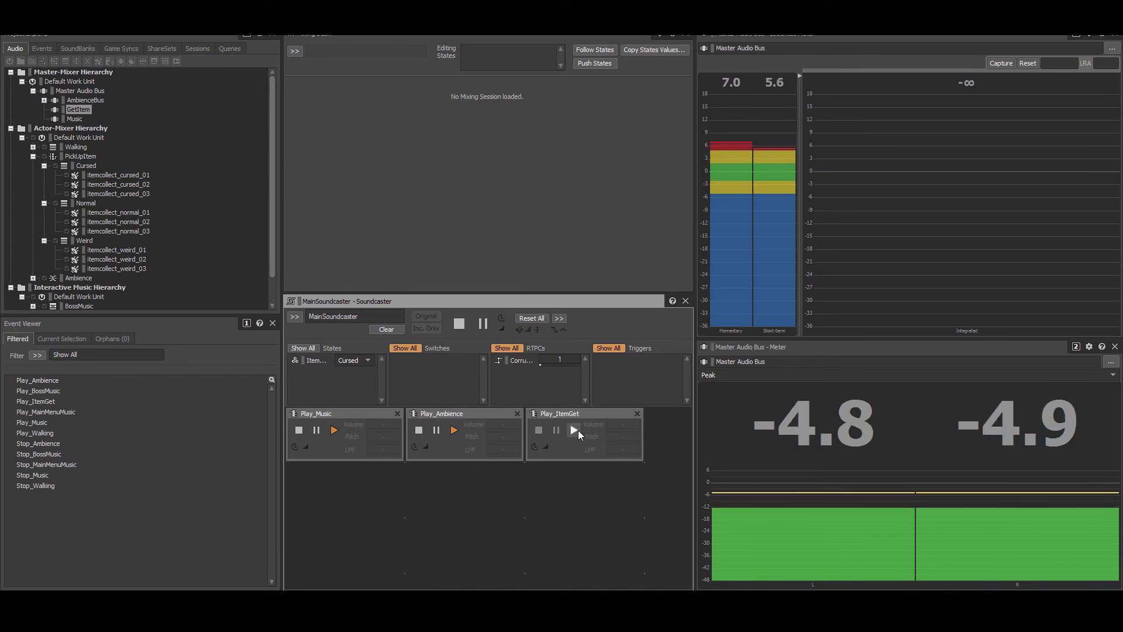
click(356, 362)
Set ItemType to Normal, then select Unity's Main Camera and scroll to its AkEvent components
click(351, 386)
click(42, 48)
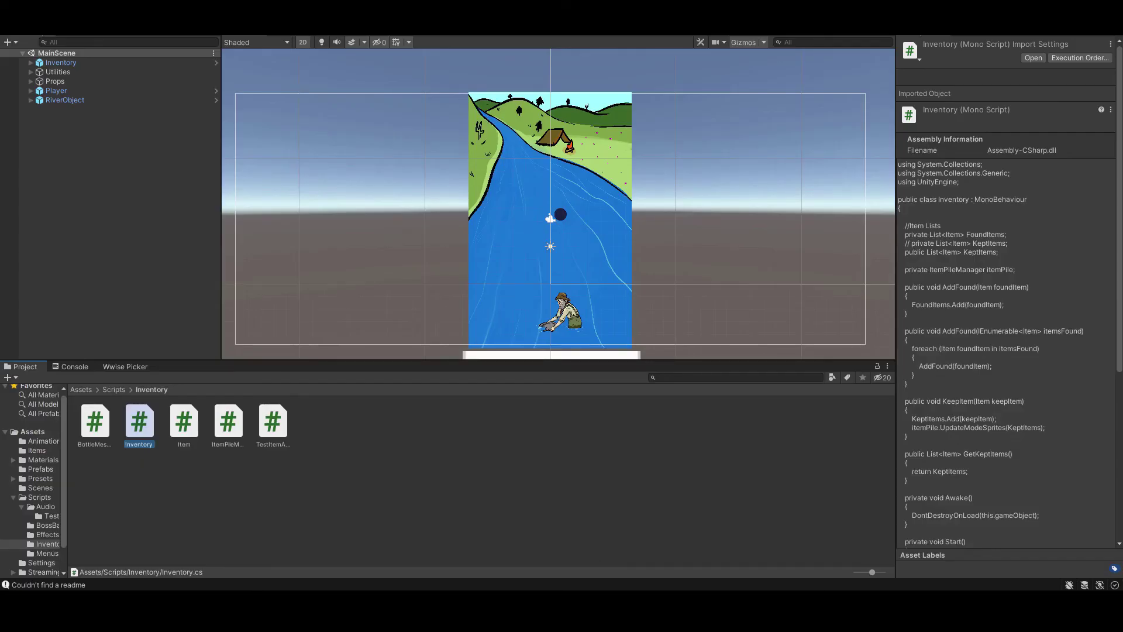
click(330, 445)
click(550, 218)
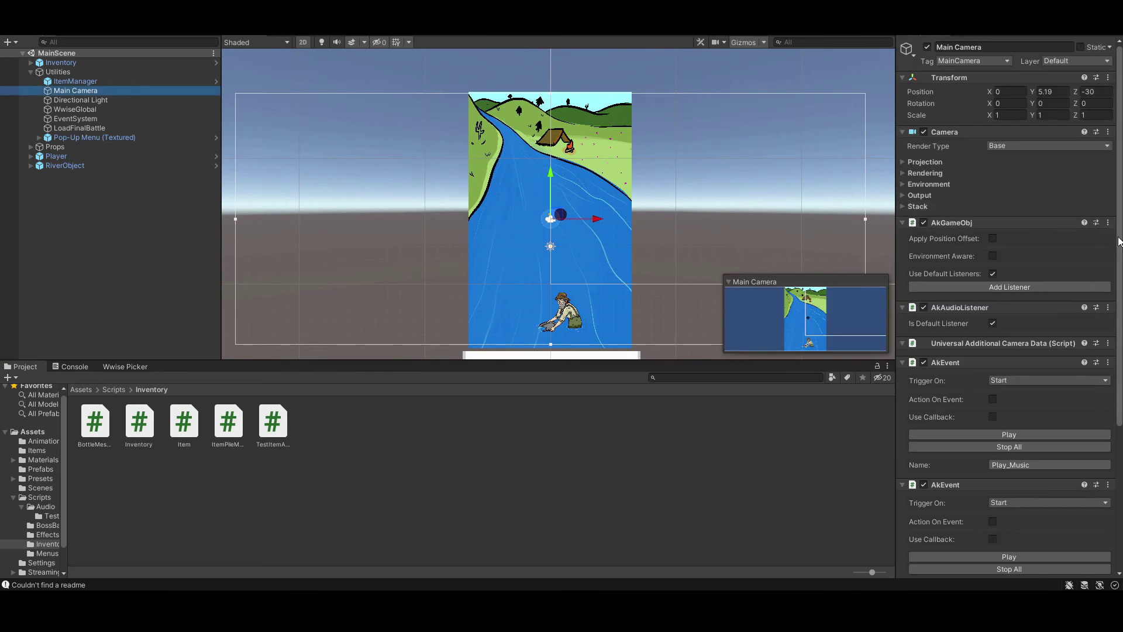
drag(1121, 237, 1120, 353)
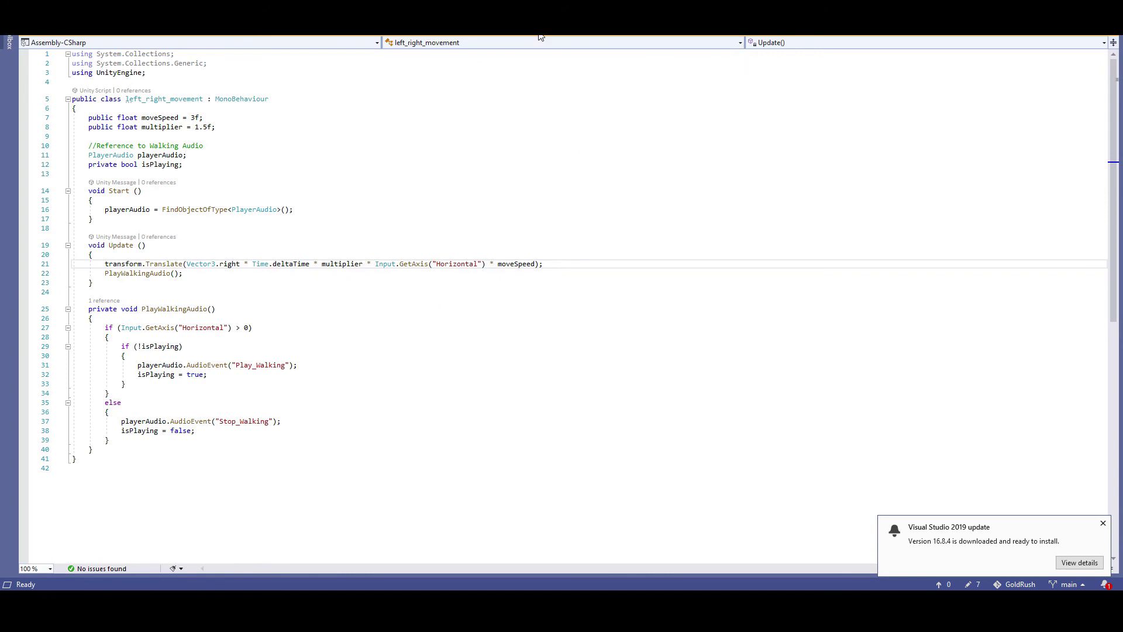
Bring up PlayerAudio.cs, where PlayItemCollect sets the ItemType state and posts Play_ItemGet
key(ctrl+Tab)
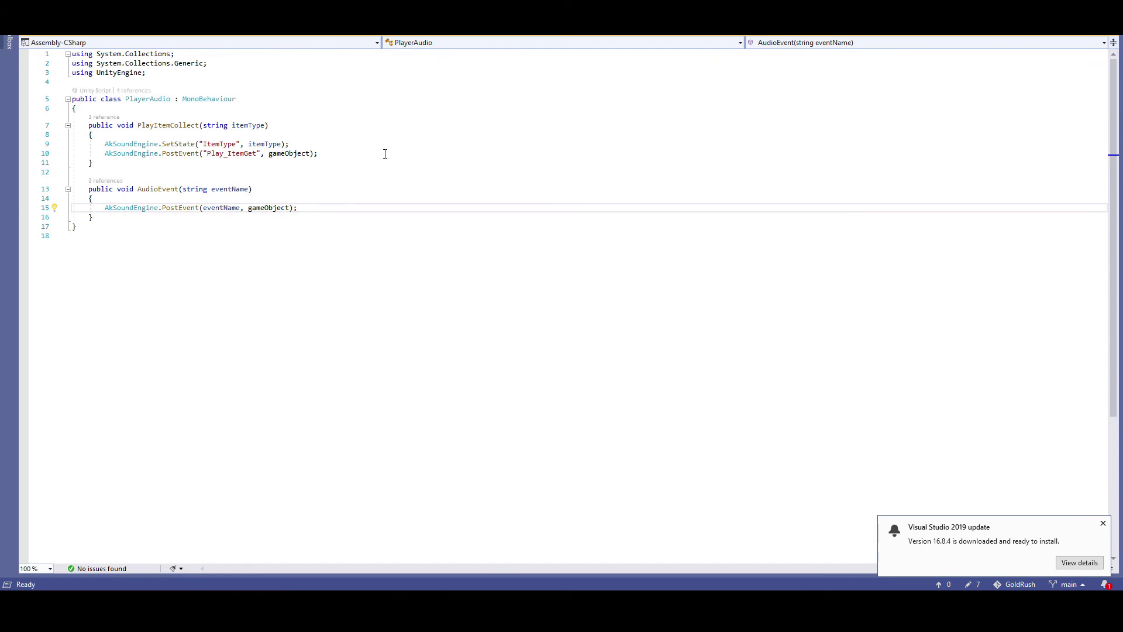